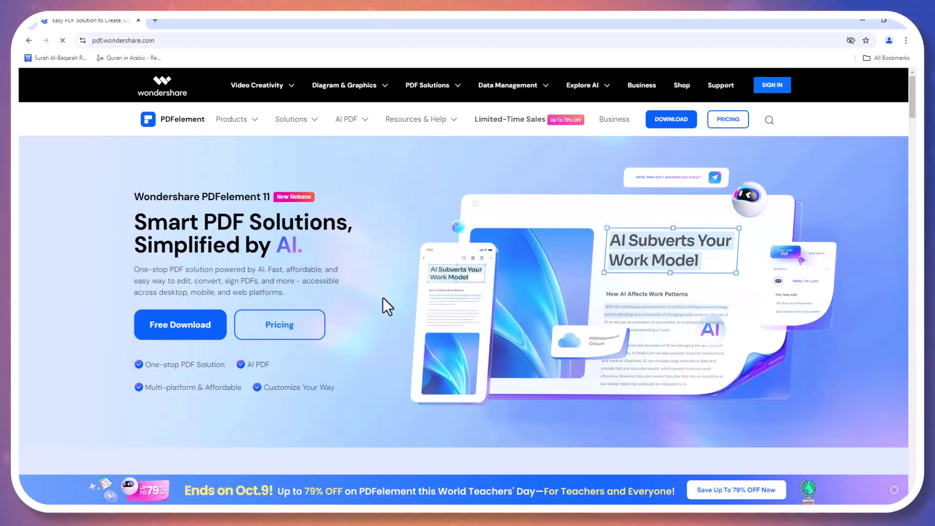
Scroll through the PDFelement homepage in Chrome and reload it
scroll(390, 302, "down", 8)
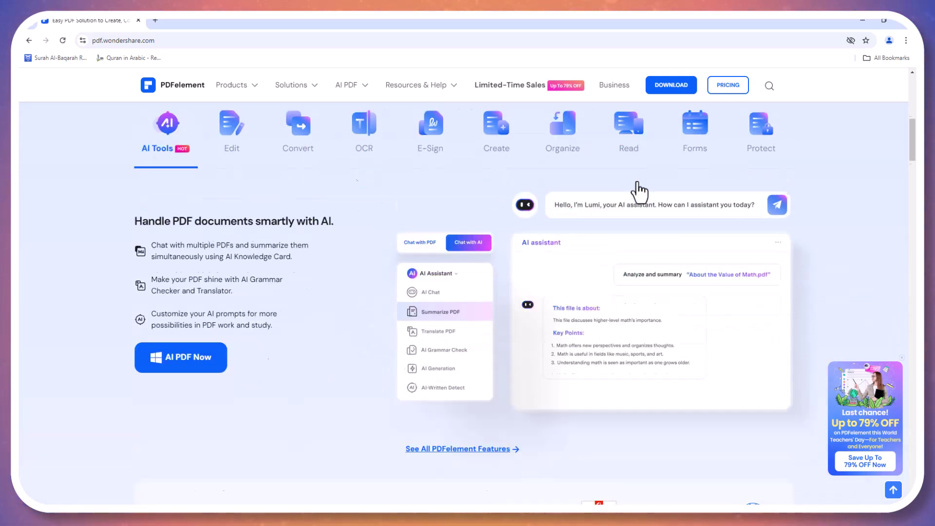
scroll(638, 195, "down", 6)
scroll(639, 208, "down", 5)
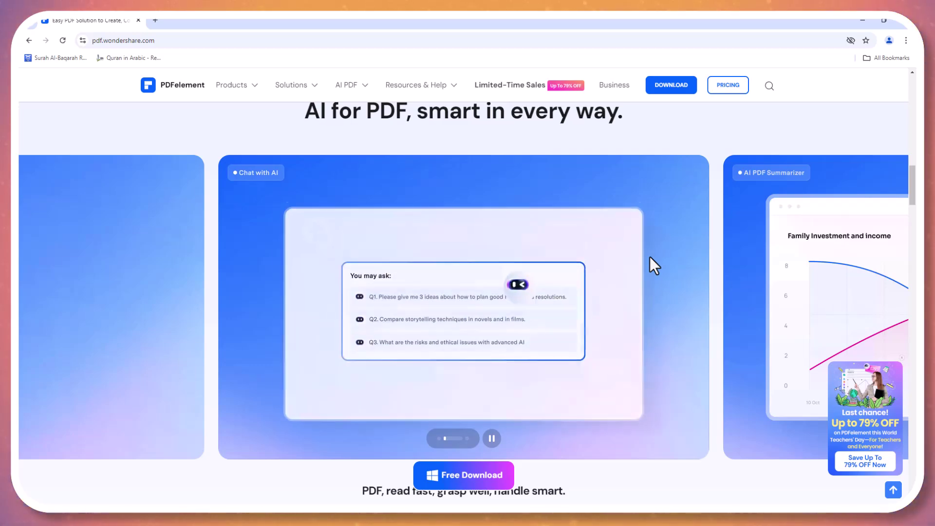
scroll(668, 204, "down", 15)
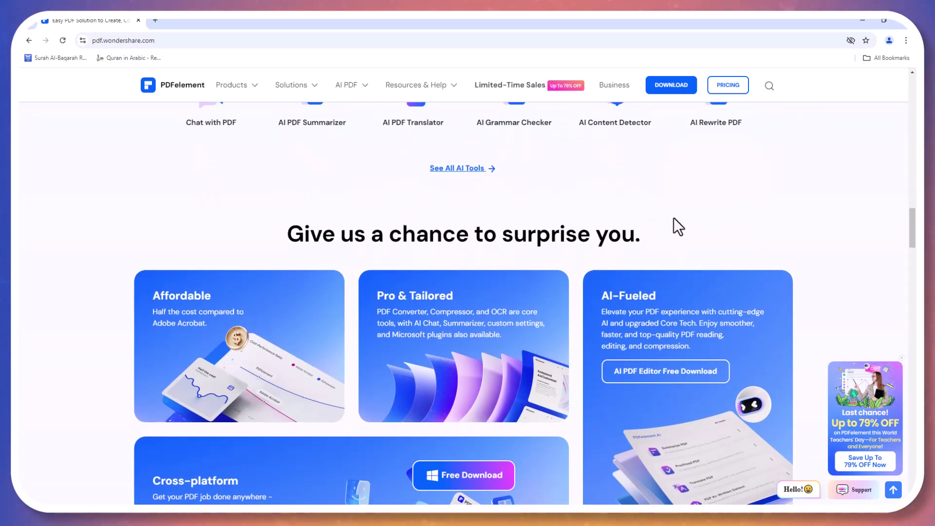
key("F5")
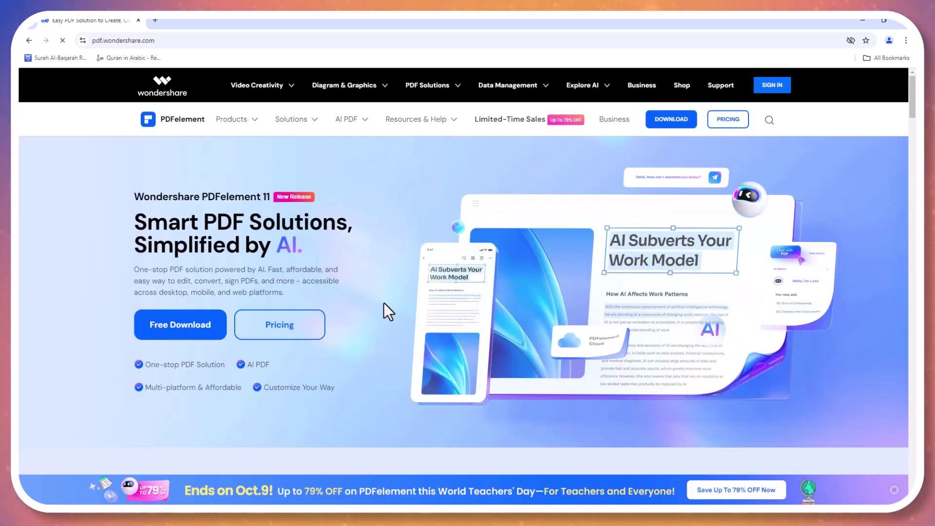
scroll(393, 303, "down", 8)
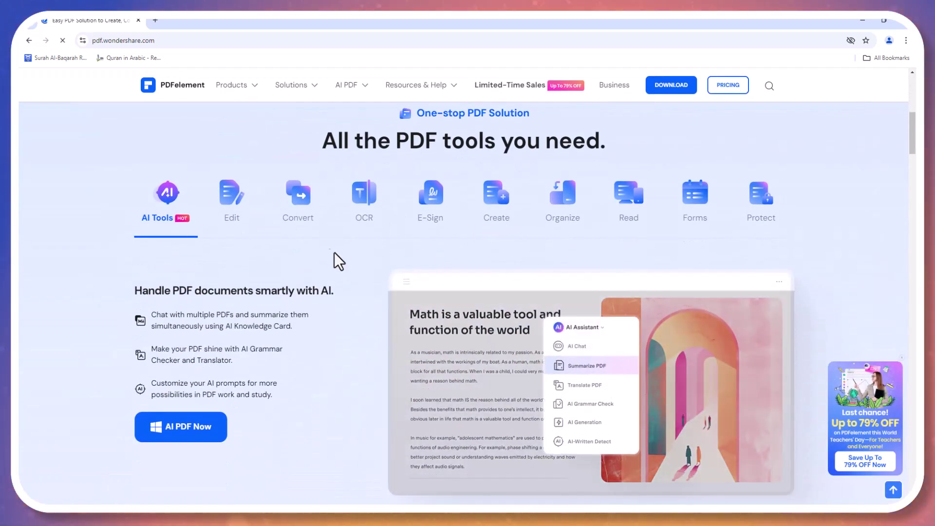
scroll(640, 200, "down", 8)
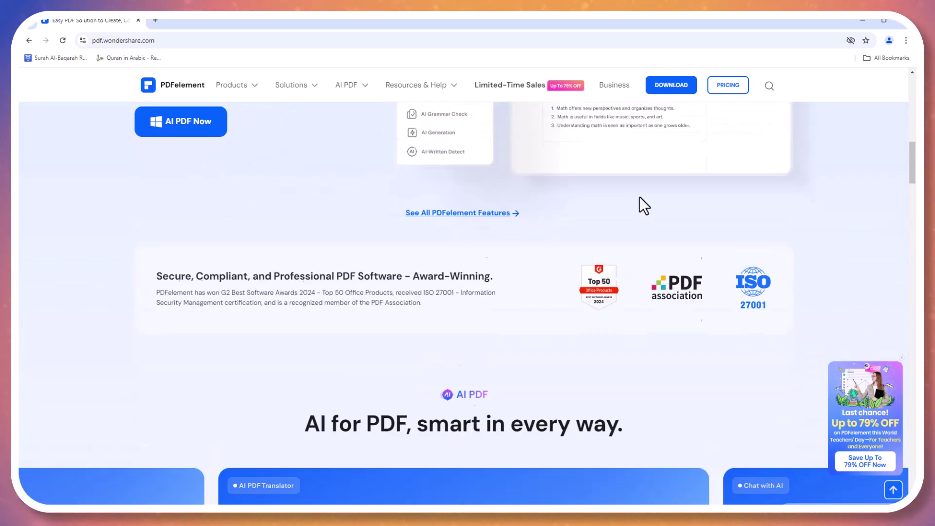
scroll(640, 204, "down", 5)
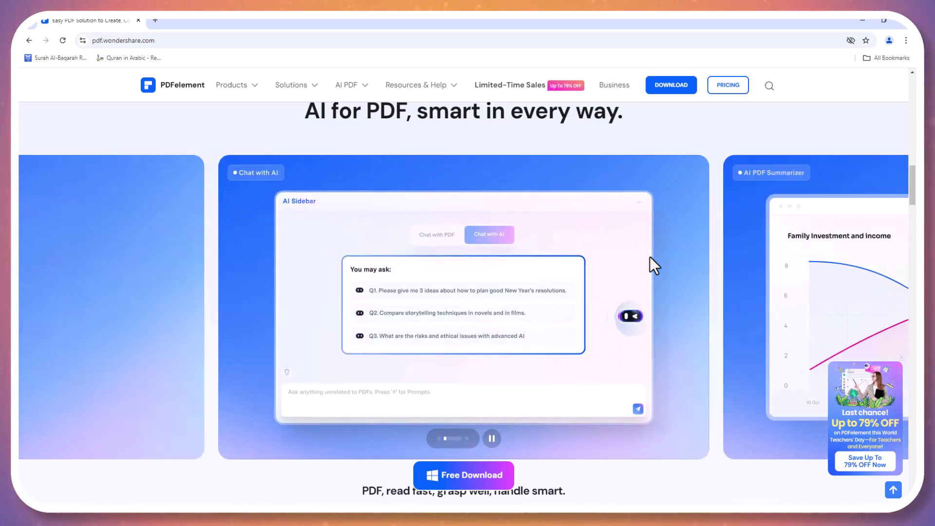
scroll(670, 205, "down", 15)
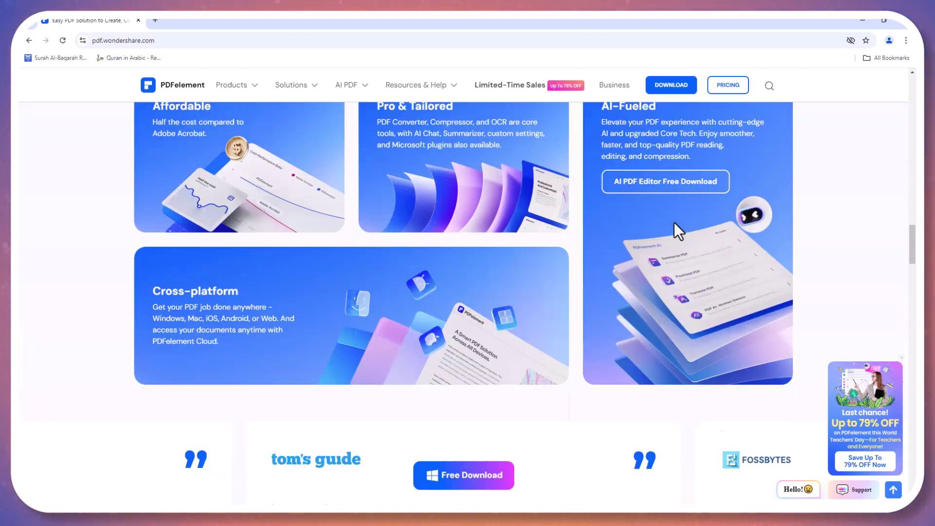
scroll(680, 234, "up", 20)
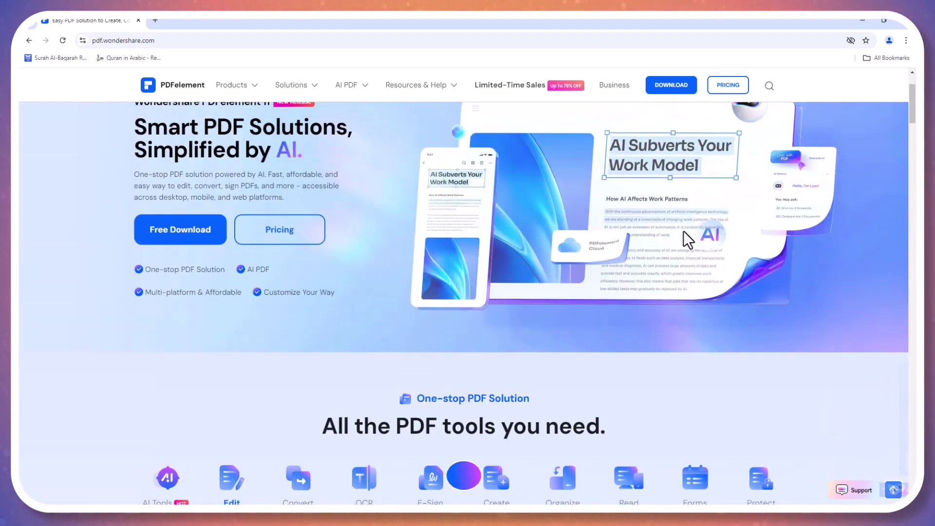
scroll(653, 265, "down", 10)
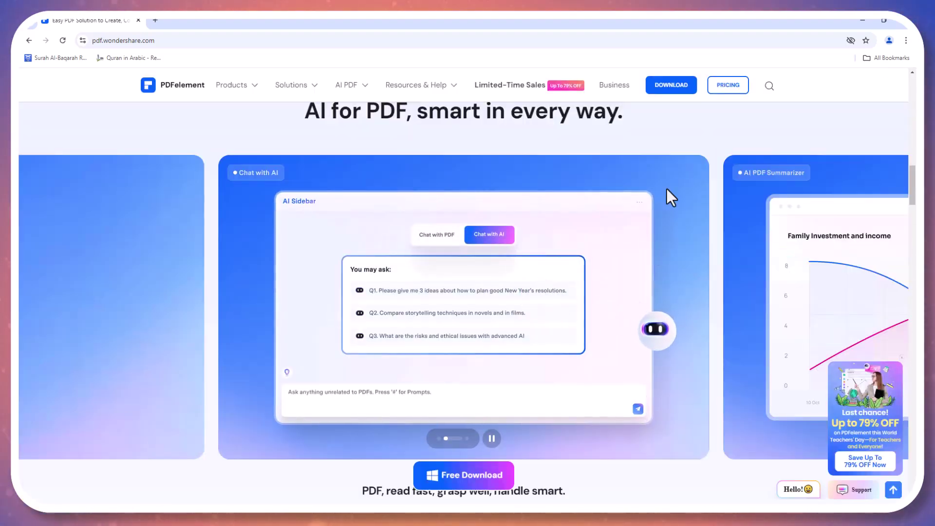
scroll(668, 209, "down", 8)
scroll(674, 220, "down", 7)
scroll(674, 225, "up", 19)
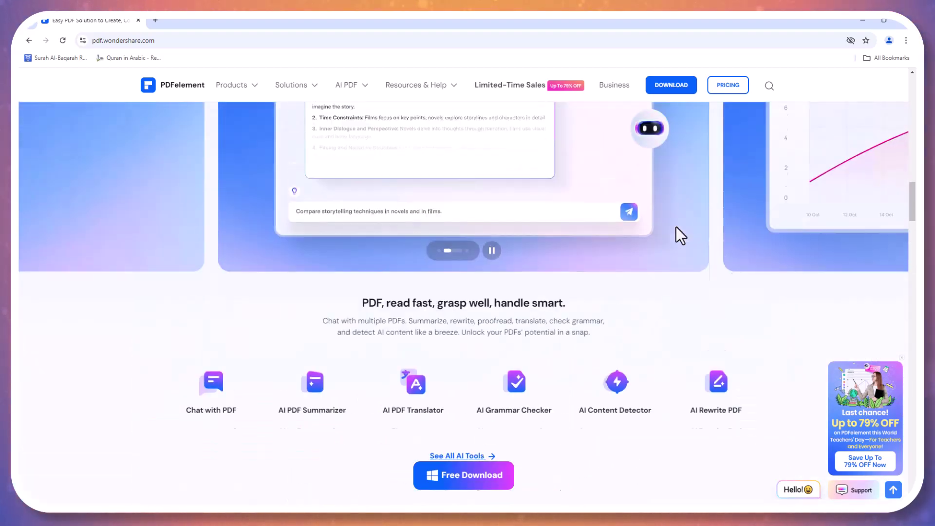
scroll(681, 227, "up", 10)
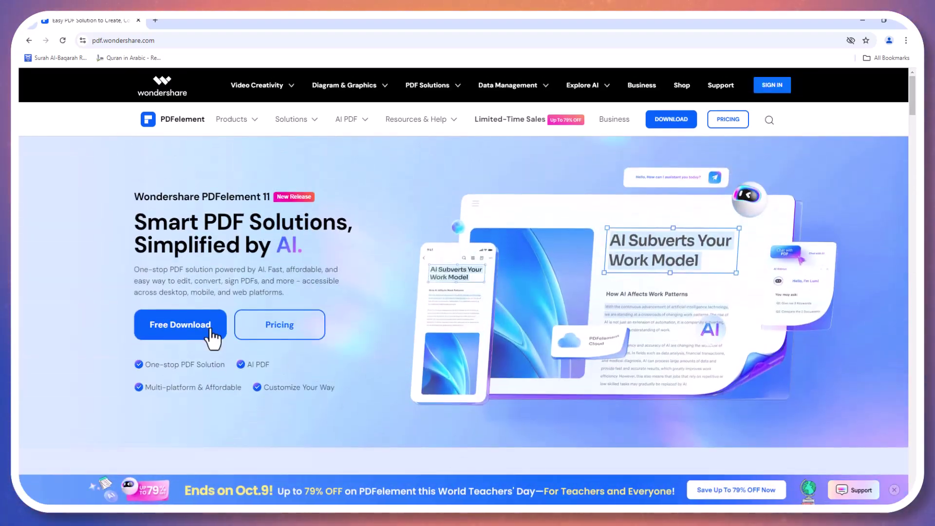
Minimize Chrome and bring up PDFelement's Open PDF picker showing the Desktop folder
left_click(869, 20)
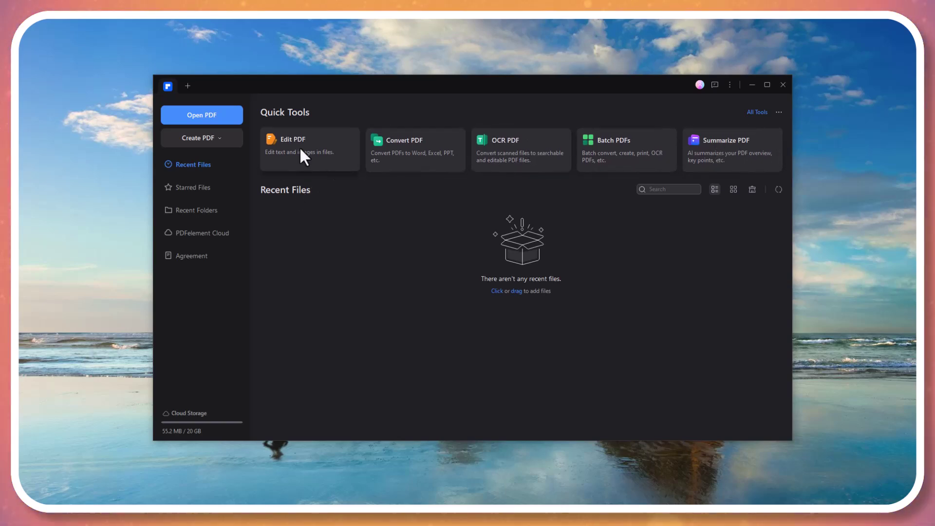
left_click(314, 144)
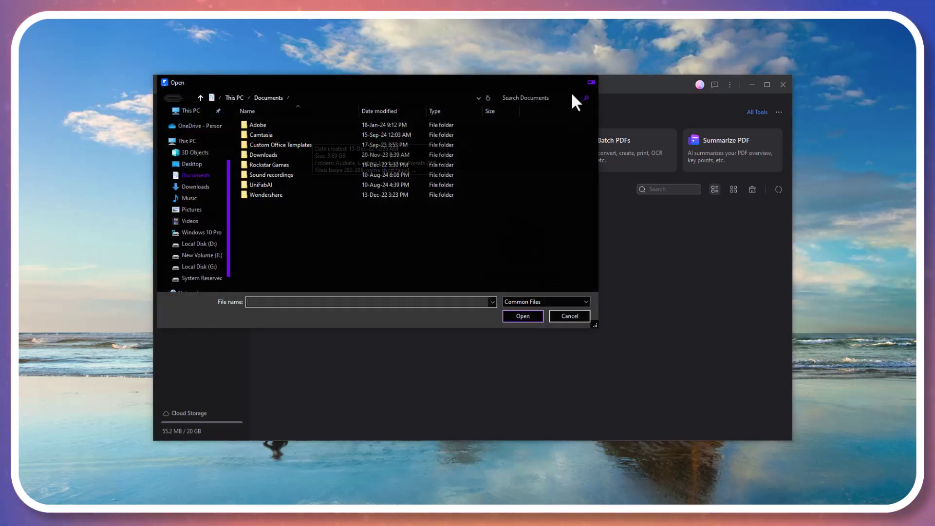
left_click(569, 316)
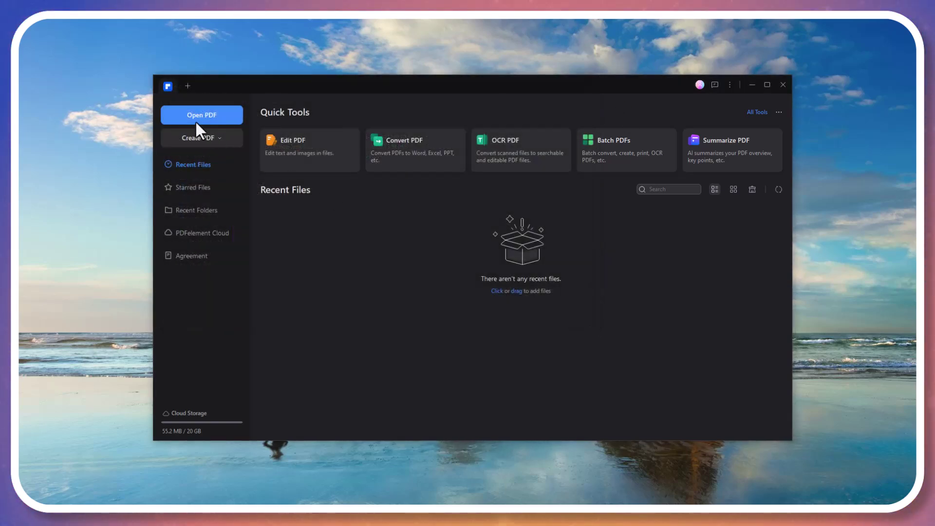
left_click(171, 112)
left_click(195, 164)
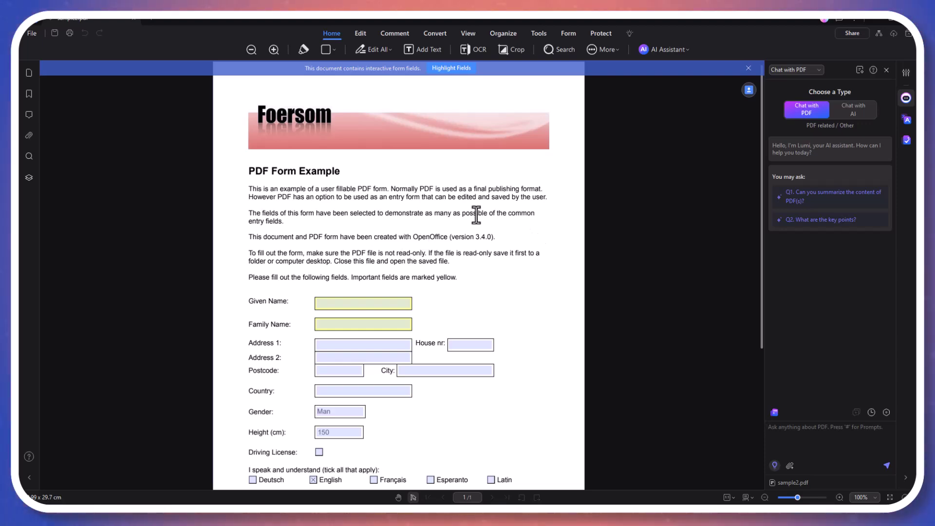
In Edit mode, append 'pdf' to the heading so it reads 'PDF Form Example pdf'
scroll(476, 214, "down", 3)
scroll(448, 203, "up", 3)
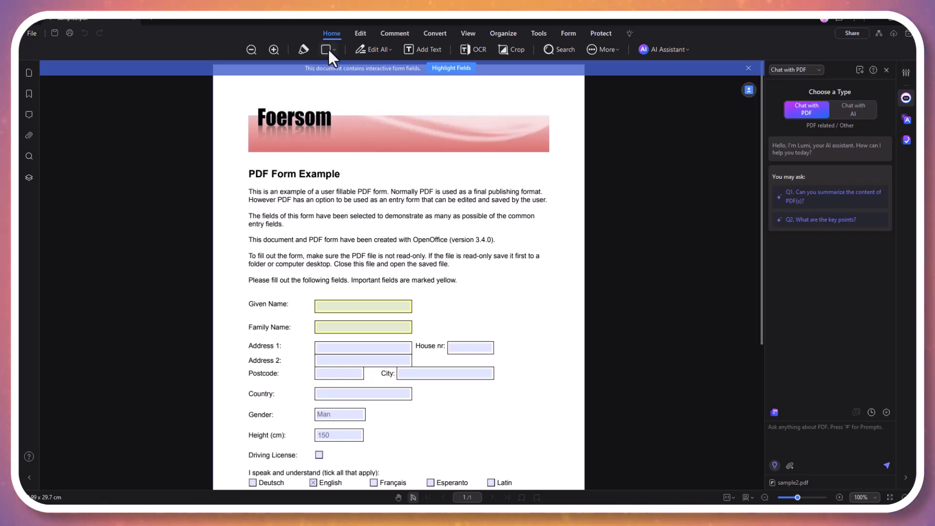
left_click(365, 32)
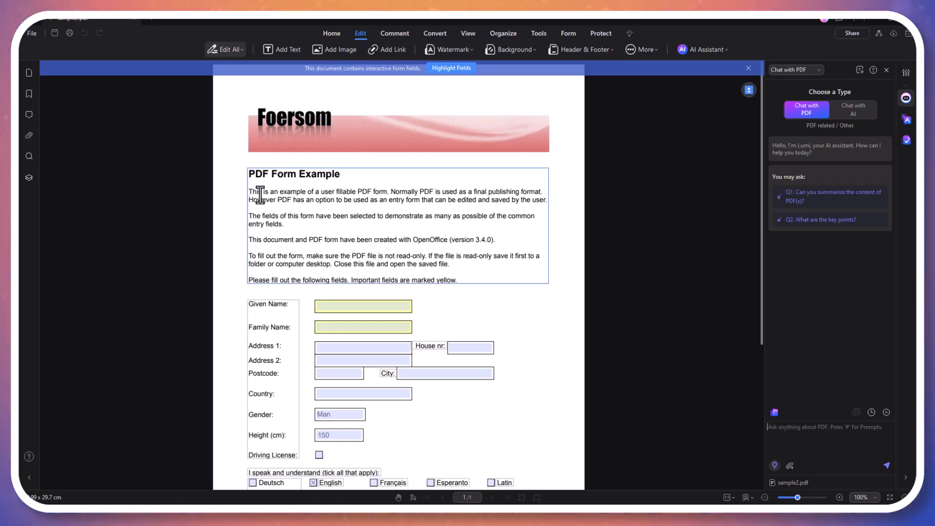
left_click_drag(255, 191, 469, 208)
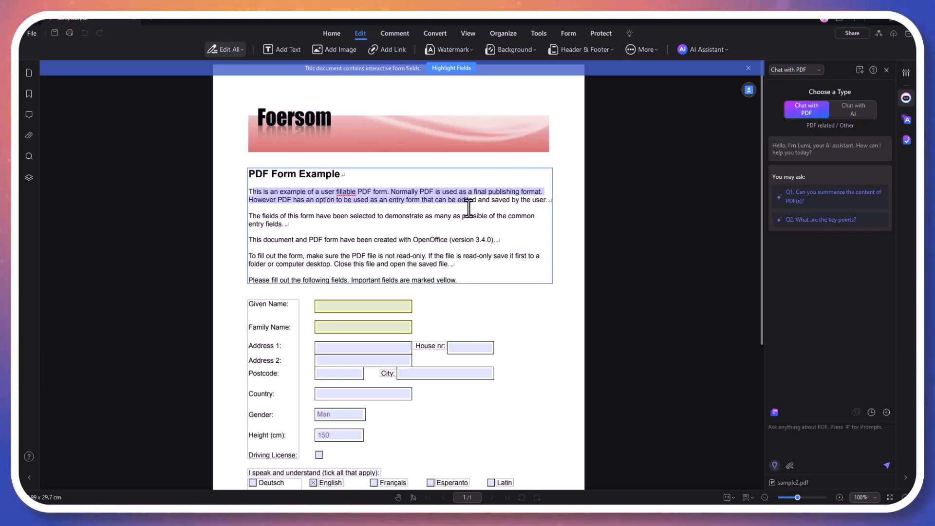
left_click(470, 216)
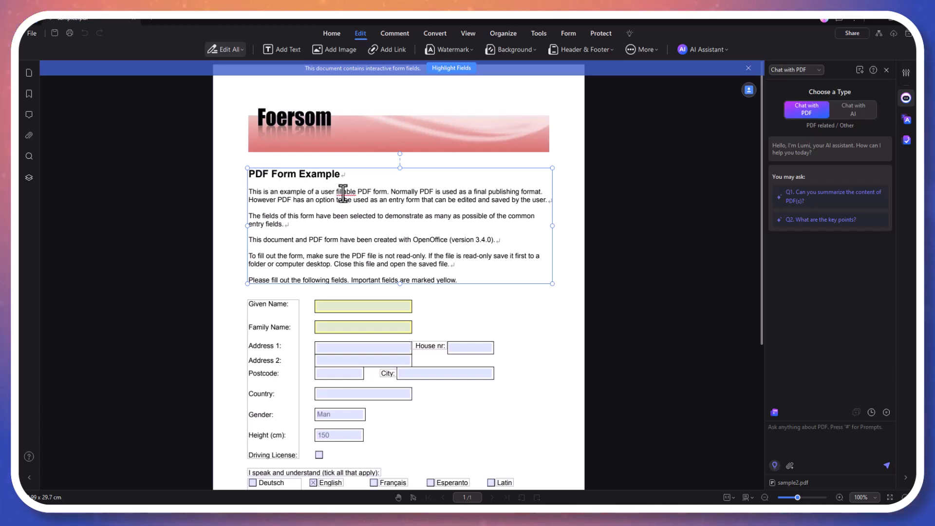
left_click(411, 175)
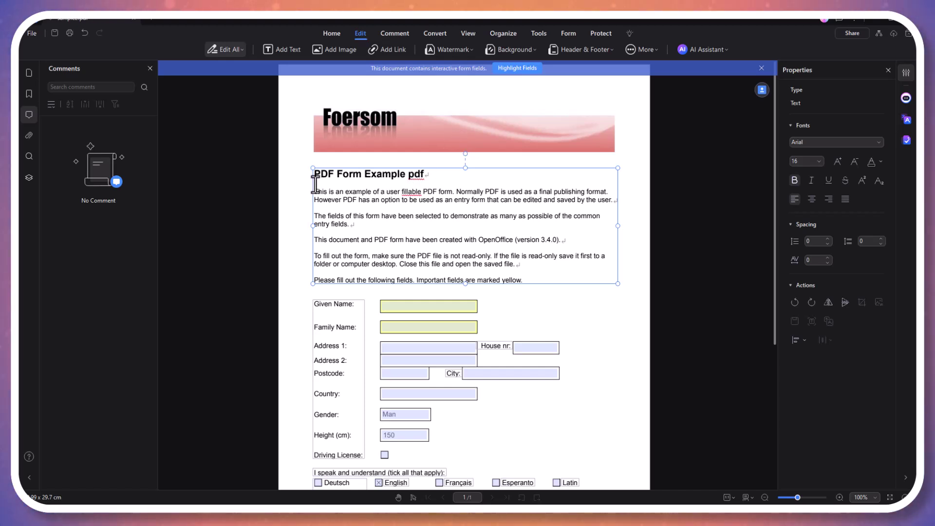
Start a new watermark with the text 'TECH VIBES'
left_click(463, 49)
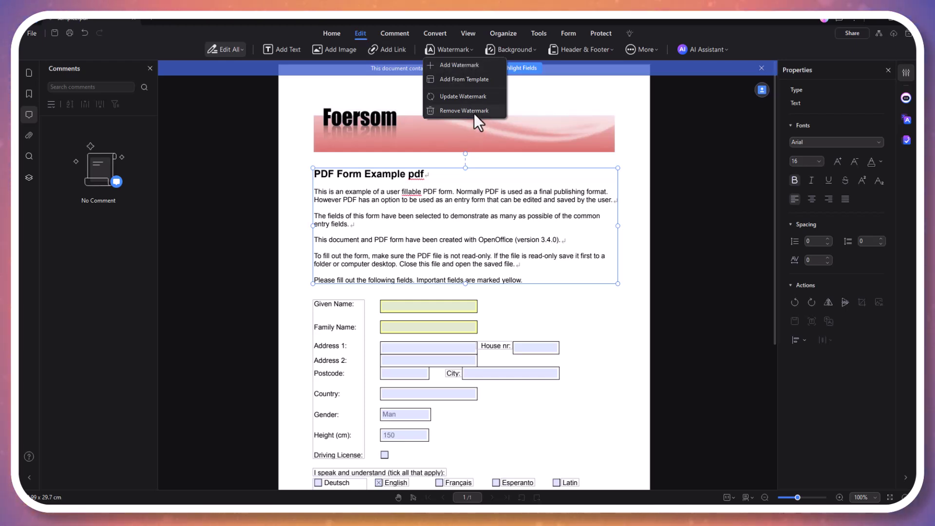
left_click(464, 65)
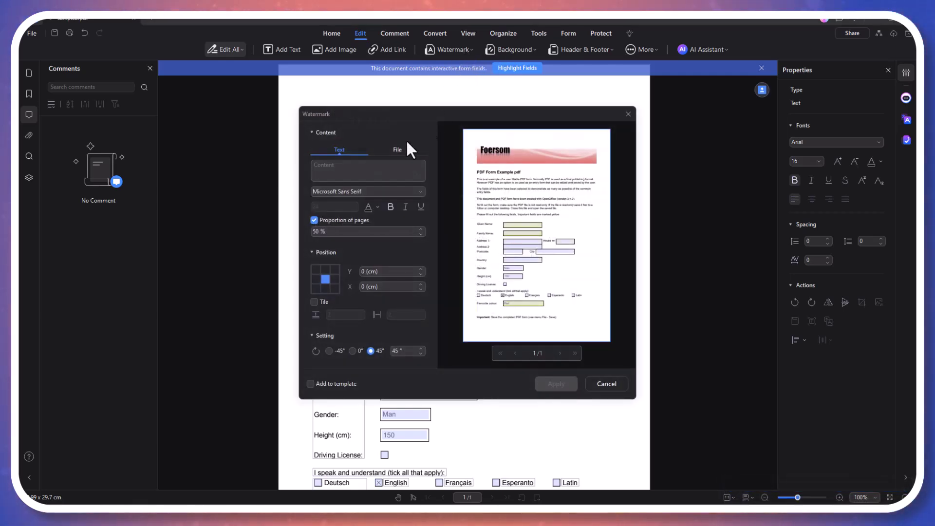
left_click(371, 171)
type("TECH VIBES")
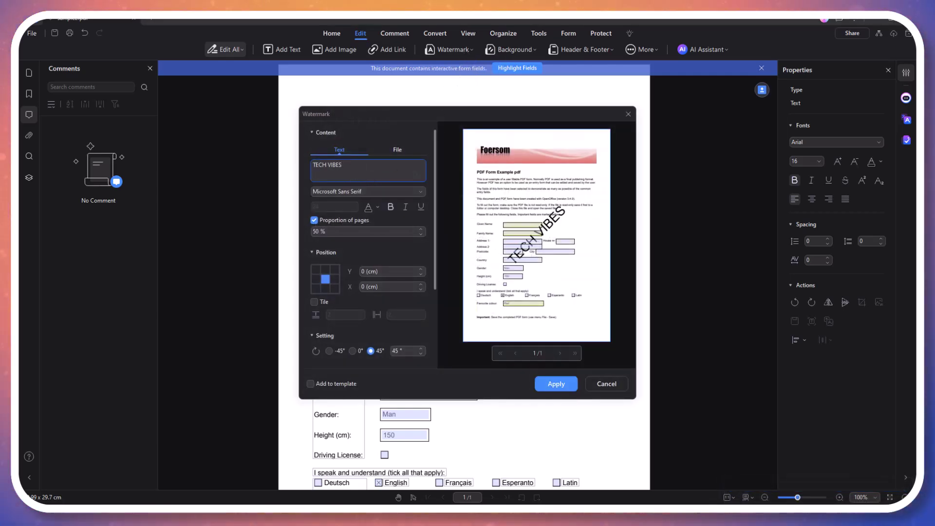
Change the watermark's font, lower its opacity, and apply it diagonally across the page
left_click(369, 191)
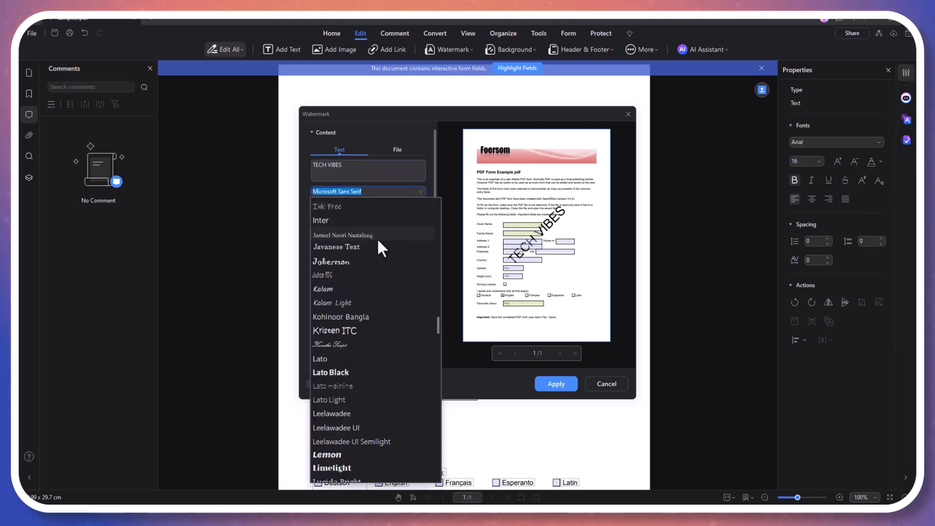
left_click(356, 261)
scroll(372, 281, "down", 3)
left_click_drag(376, 264, 349, 268)
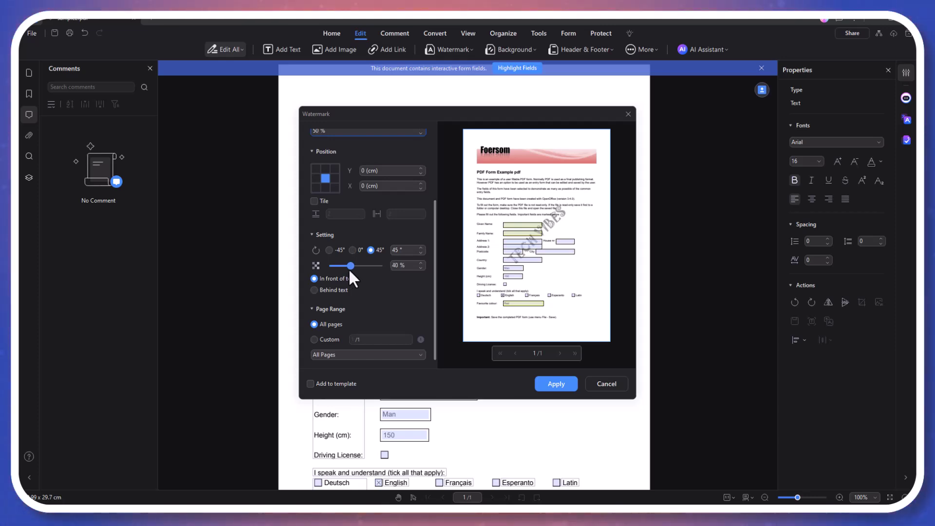
left_click(556, 384)
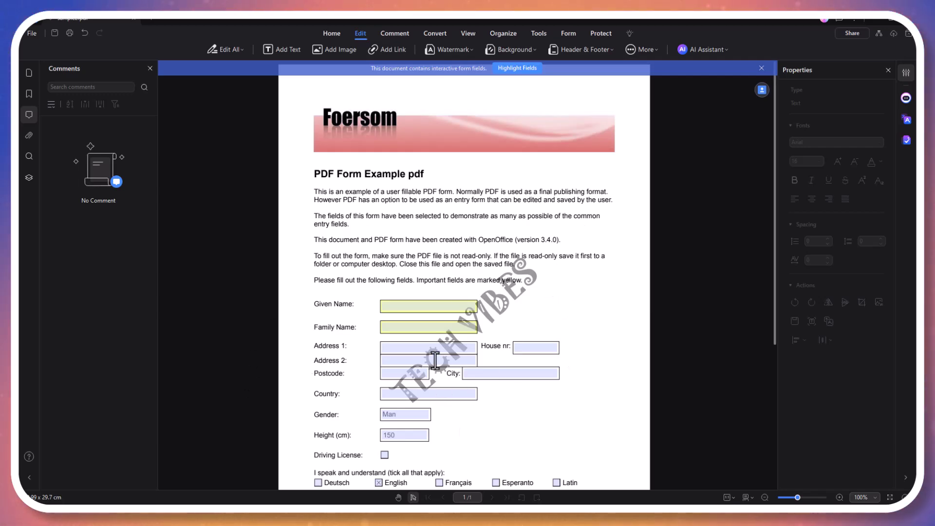
scroll(447, 331, "down", 2)
scroll(447, 331, "up", 2)
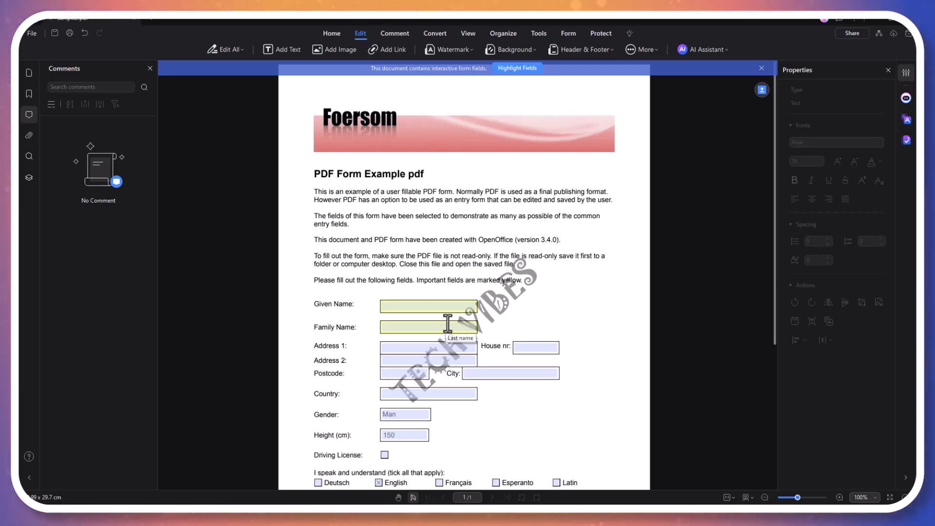
Highlight 'This is an example of a user fillable PDF form.' in yellow
left_click(390, 33)
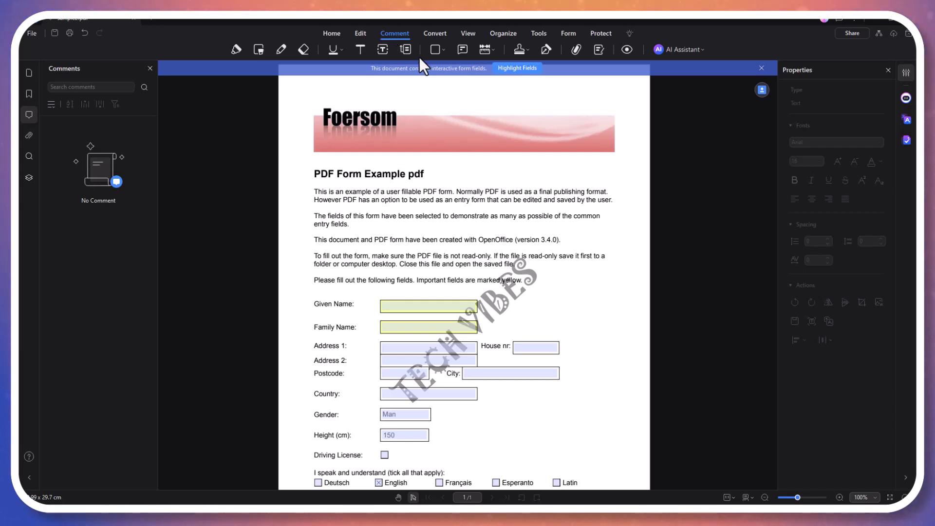
left_click_drag(313, 192, 447, 190)
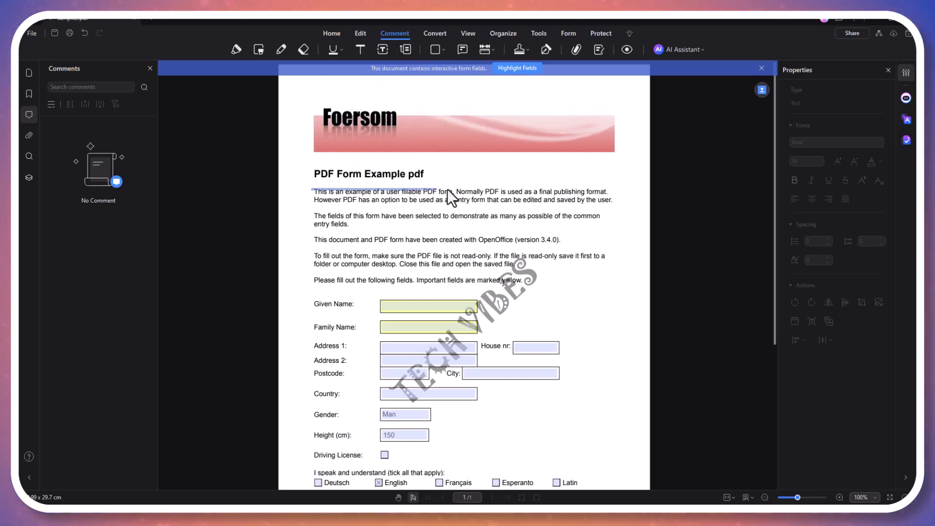
left_click_drag(622, 209, 618, 206)
left_click(234, 48)
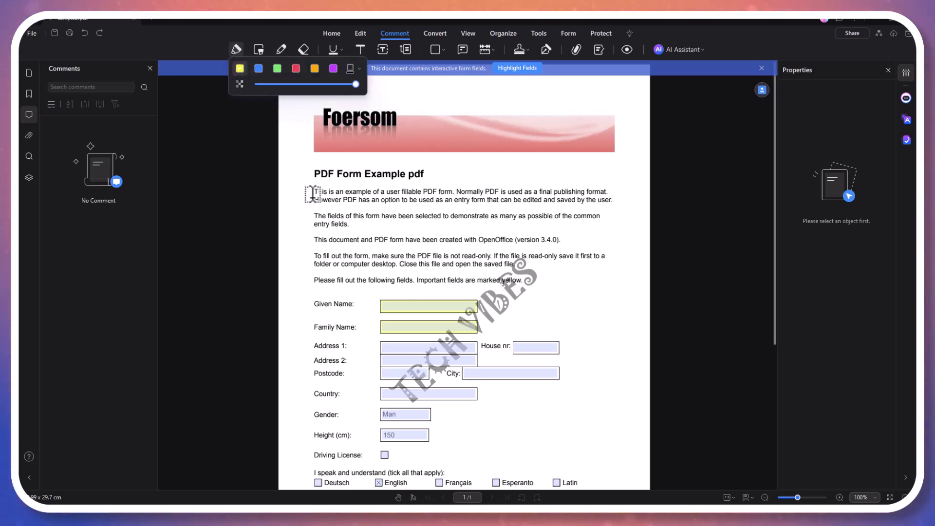
left_click_drag(312, 192, 344, 186)
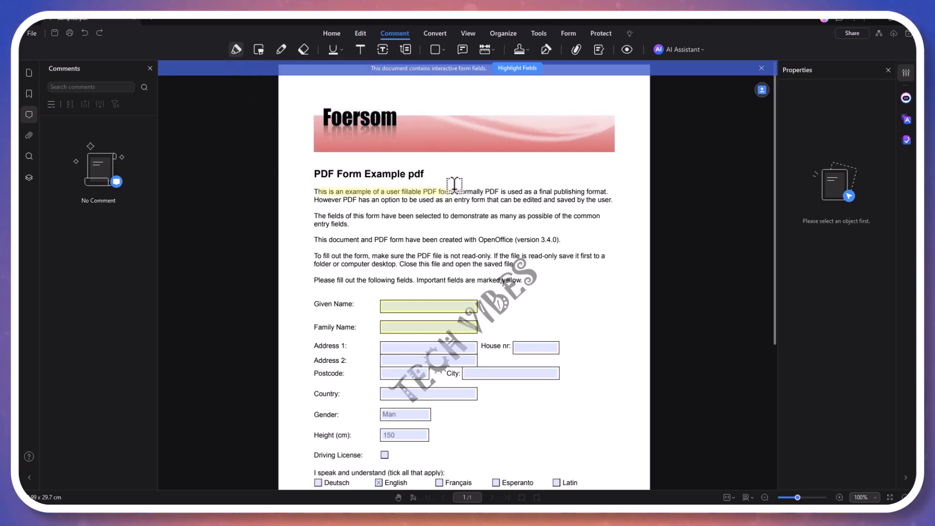
left_click_drag(406, 250, 406, 251)
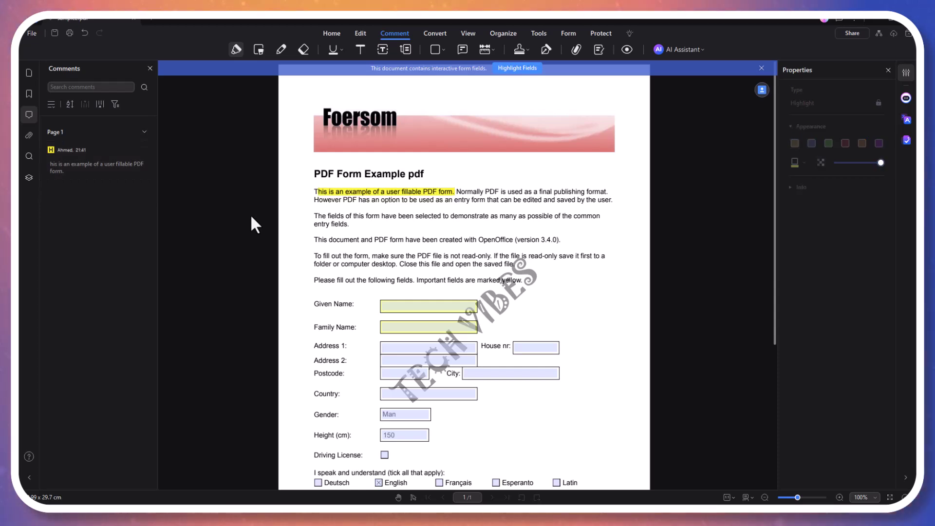
left_click(384, 49)
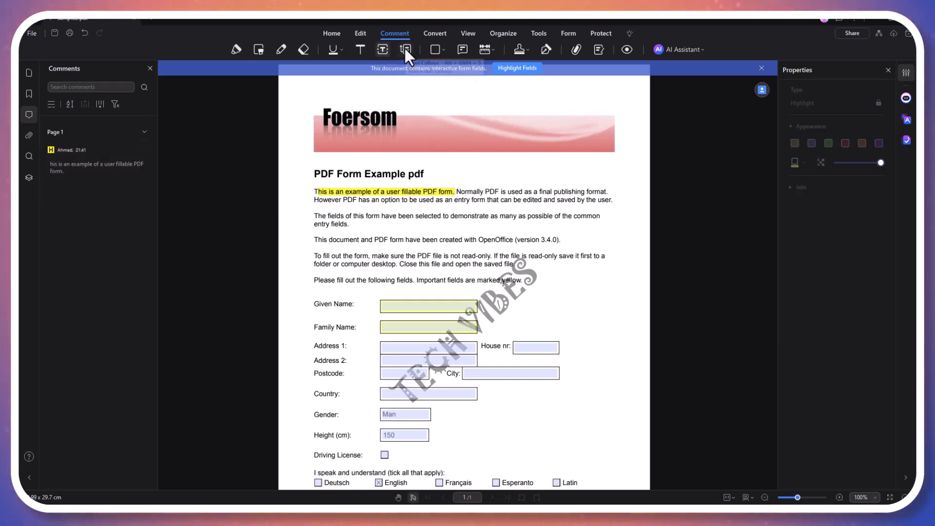
Place a Standard Business COMPLETED stamp just below the pink banner's right end
left_click(439, 49)
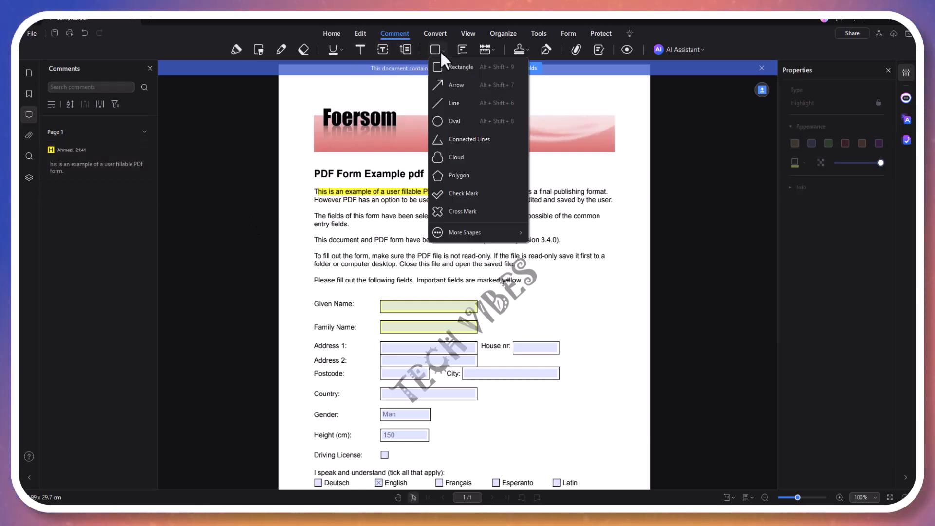
left_click(466, 50)
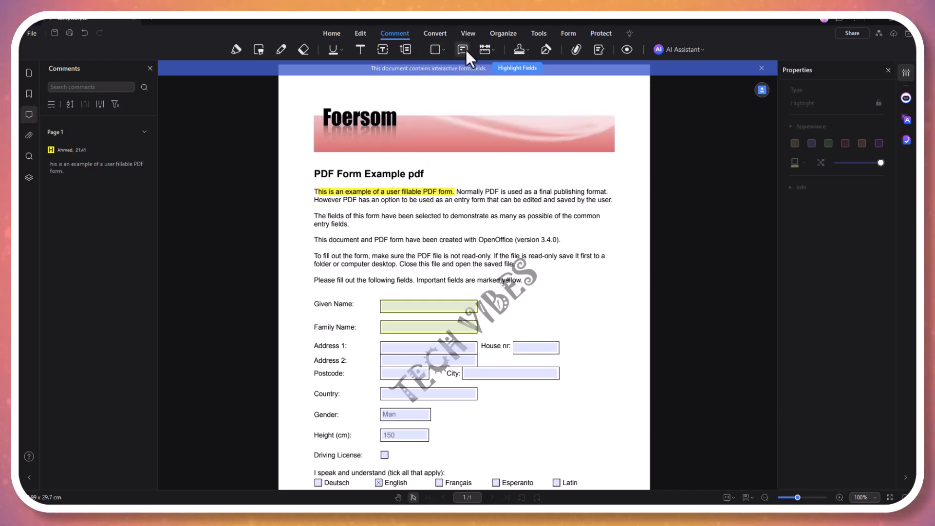
left_click(519, 49)
mouse_move(566, 69)
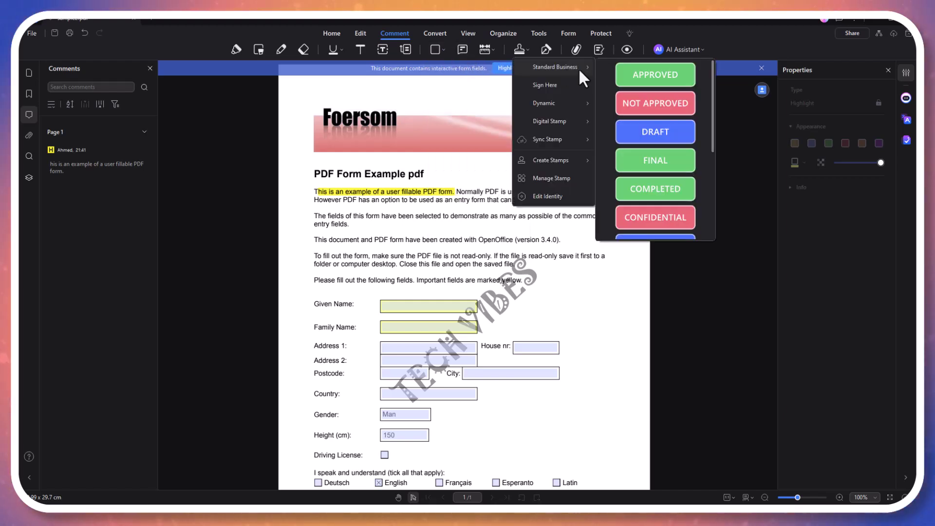
left_click(645, 188)
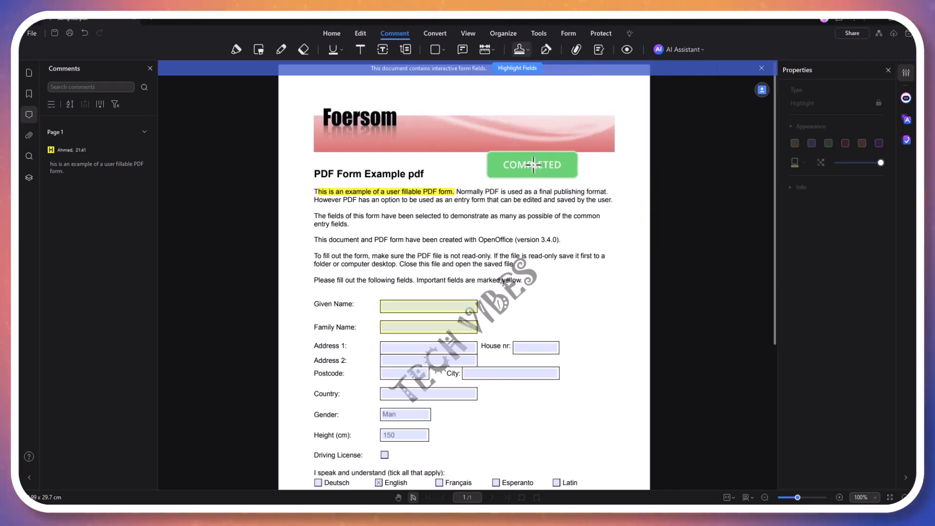
left_click(567, 169)
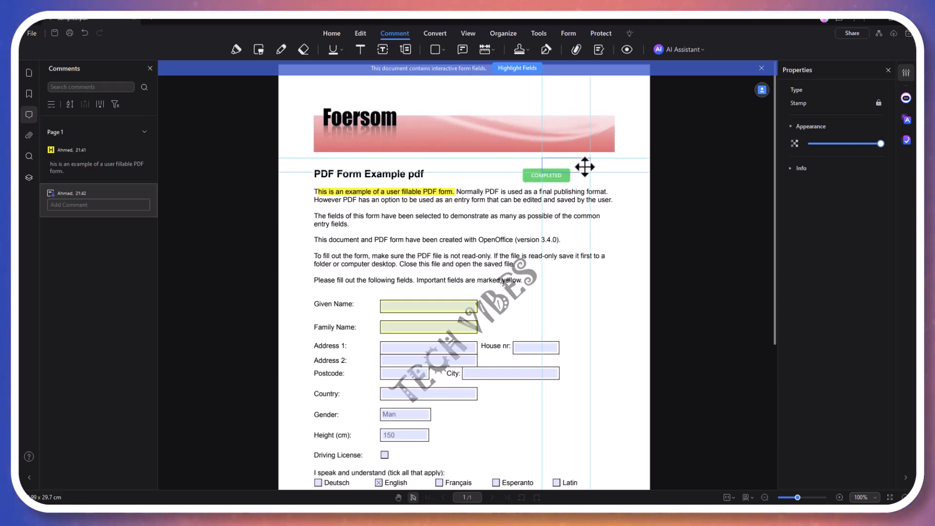
left_click_drag(584, 167, 603, 167)
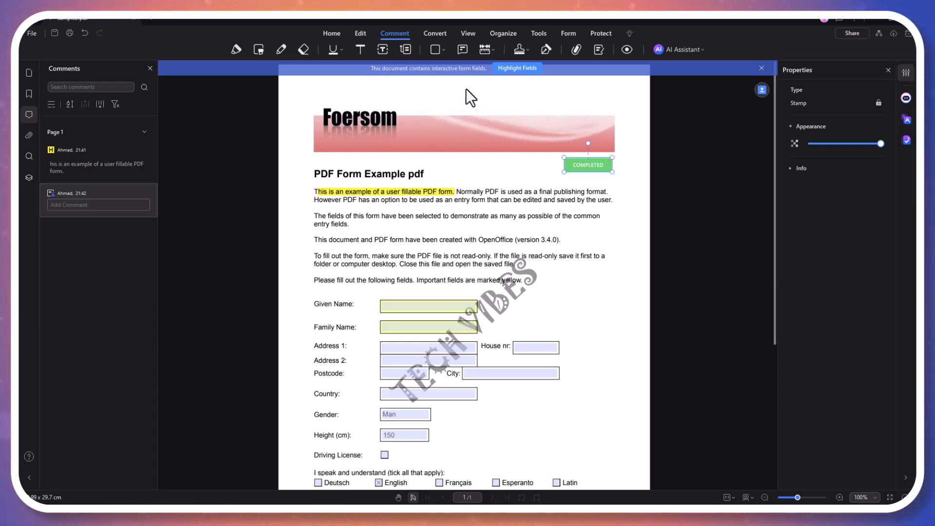
left_click(438, 32)
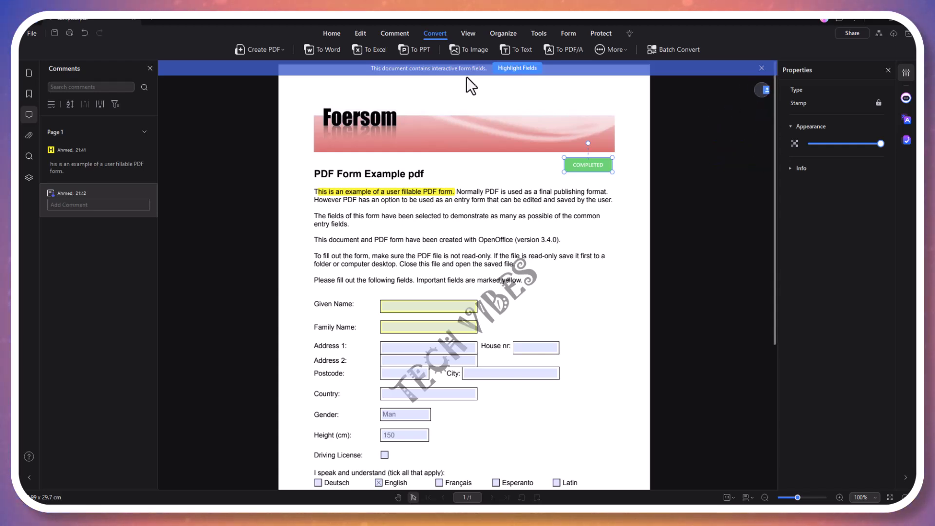
Save edits to sample2.pdf and export it as sample2.pptx in the source folder
left_click(621, 49)
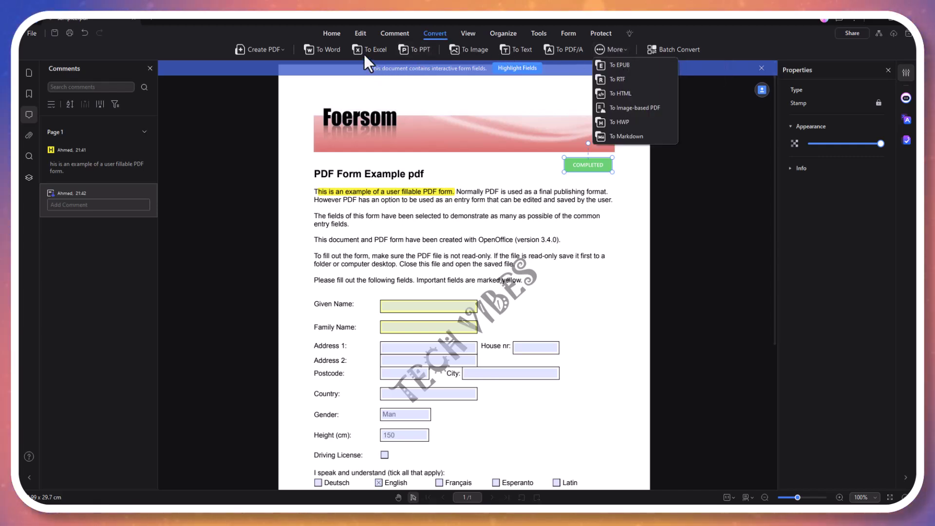
left_click(420, 48)
left_click(419, 50)
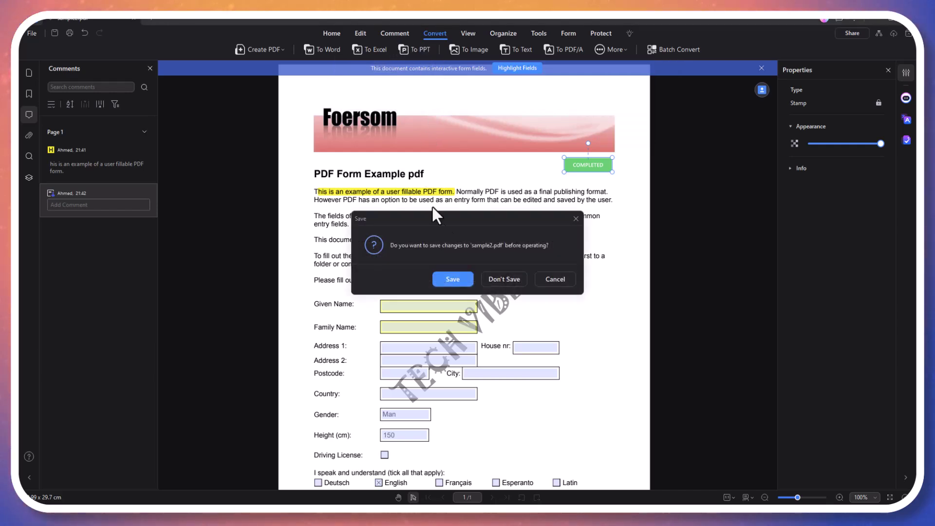
left_click(463, 277)
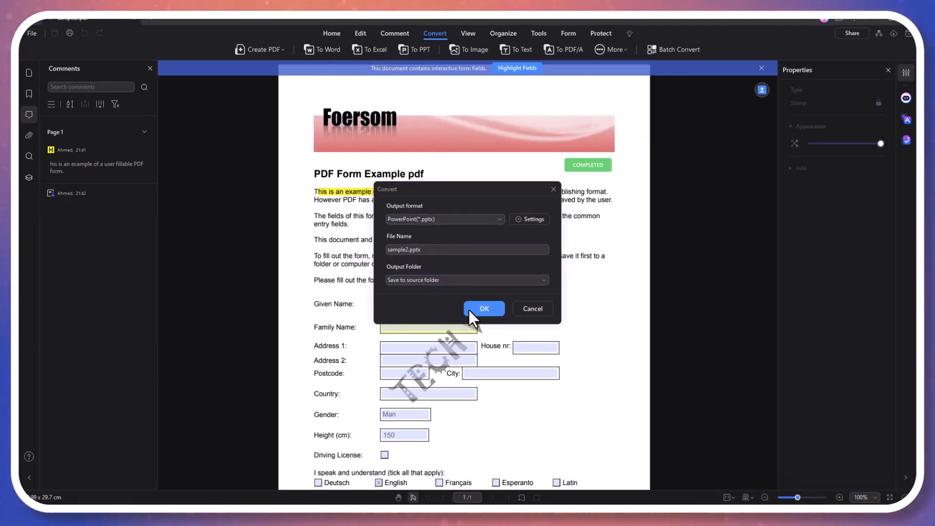
left_click(490, 309)
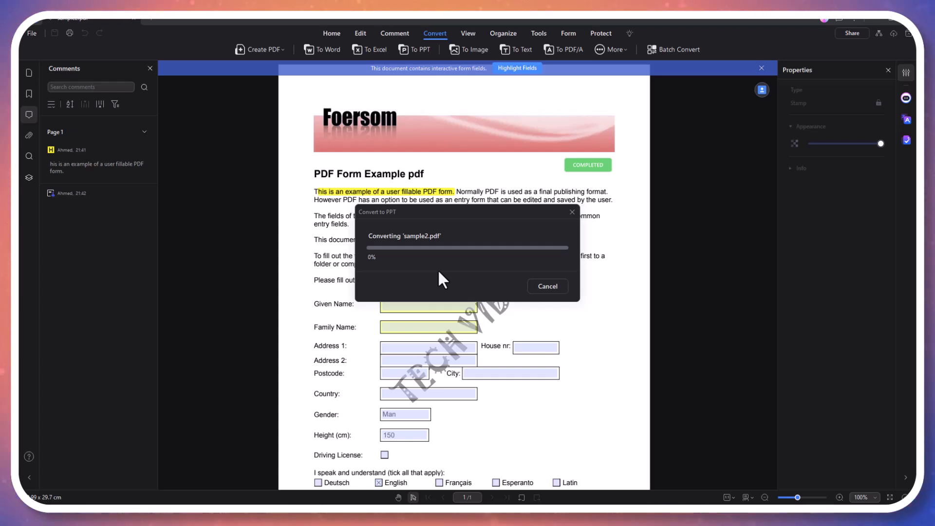
left_click(468, 33)
left_click(305, 47)
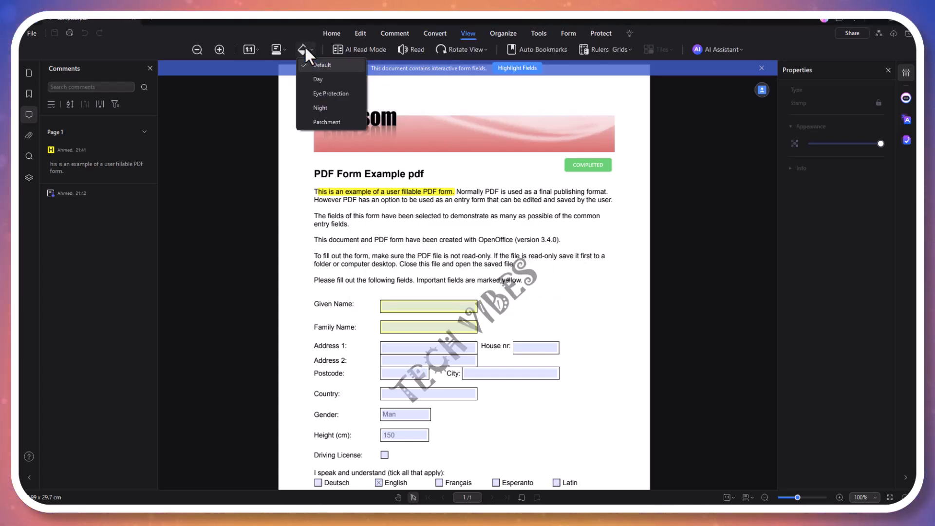
Try the two-page, side-by-side split and top-bottom split layouts, ending on two-page view
left_click(275, 49)
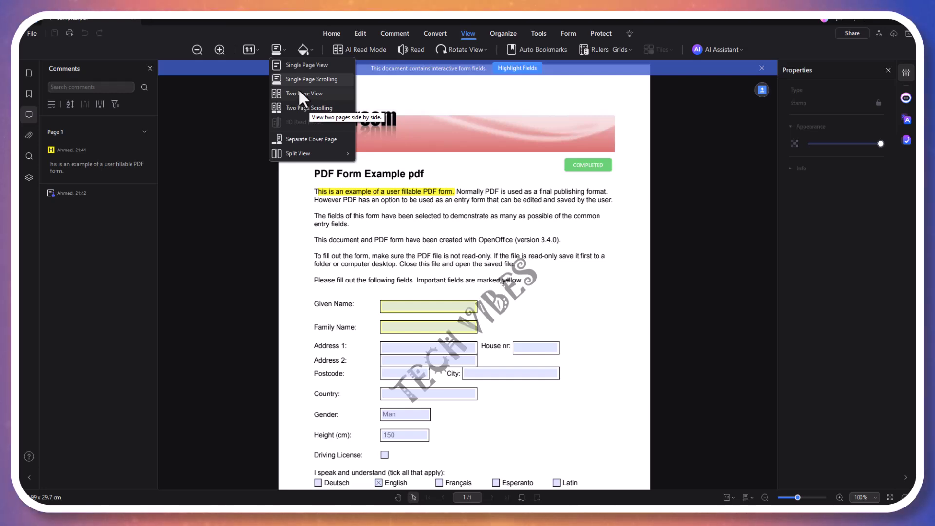
left_click(299, 91)
left_click(276, 48)
mouse_move(334, 154)
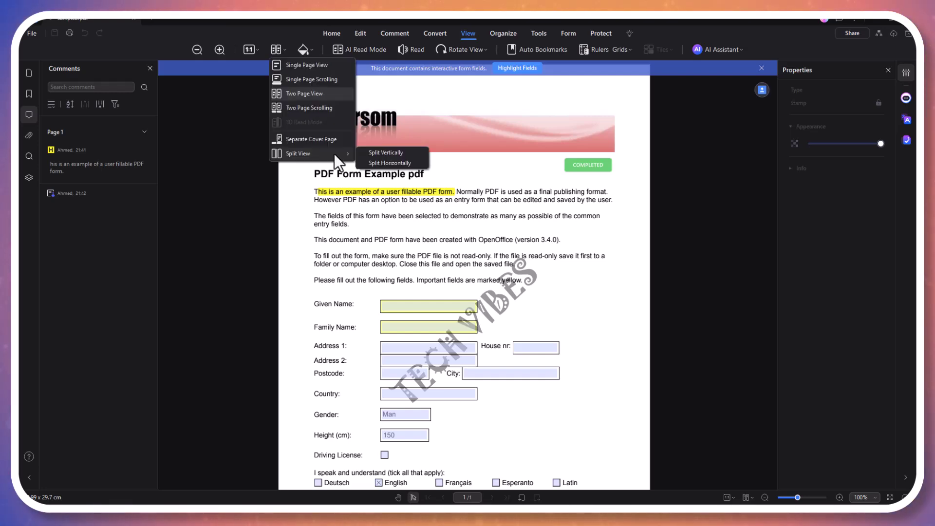
left_click(382, 153)
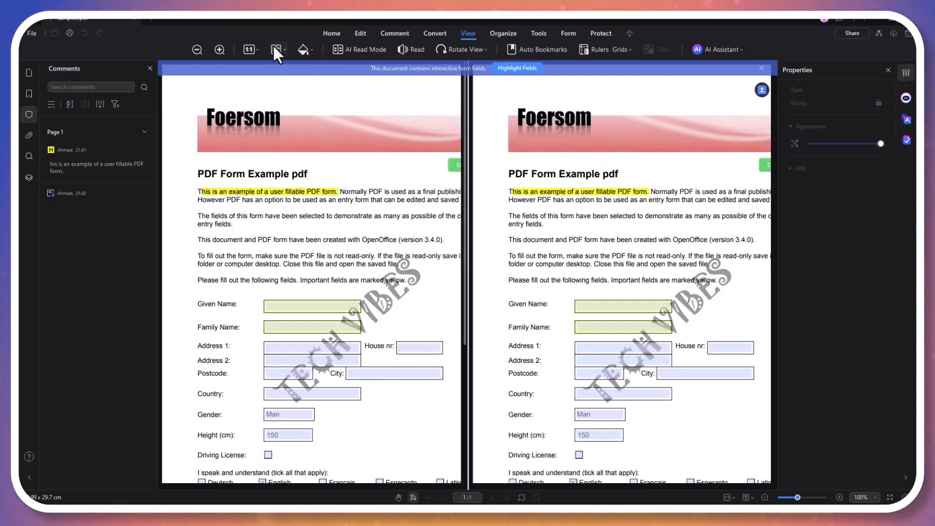
left_click(275, 48)
mouse_move(323, 155)
left_click(369, 164)
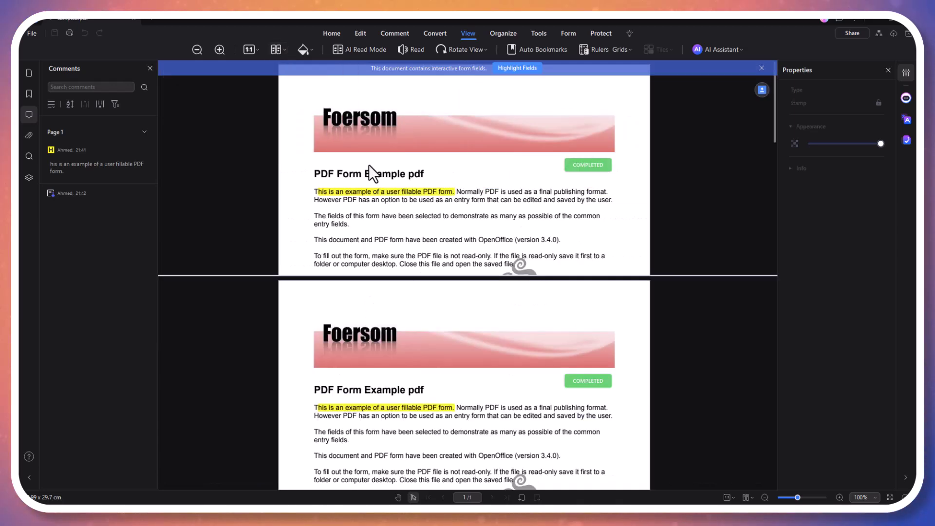
left_click(276, 49)
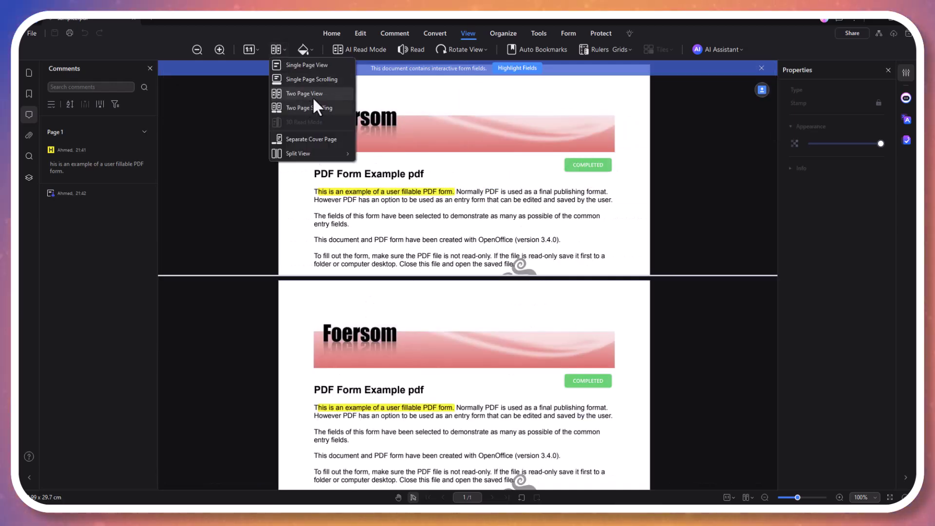
left_click(312, 95)
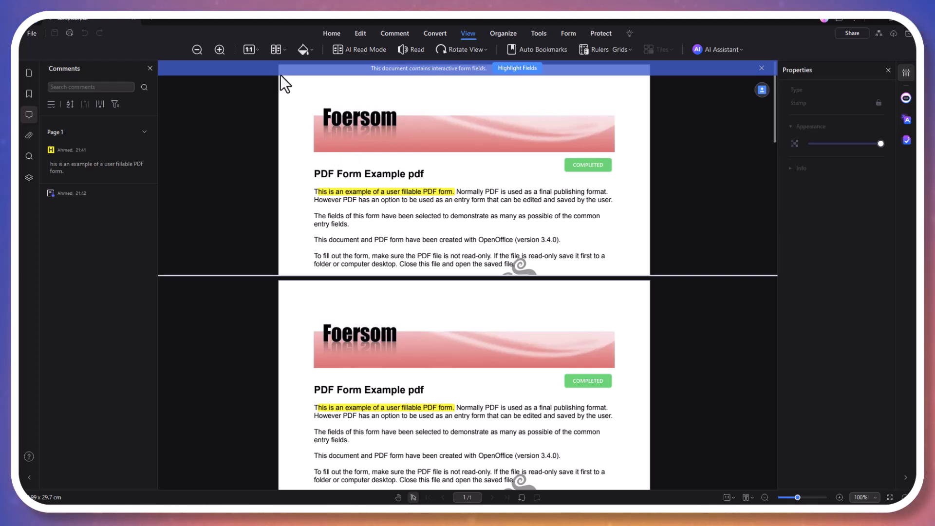
Switch the document to Single Page View
left_click(251, 48)
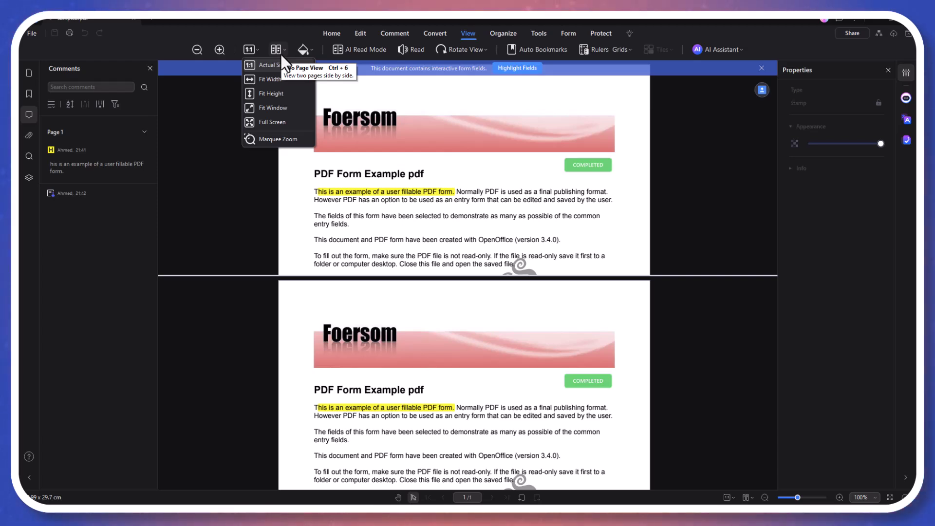
left_click(277, 54)
left_click(277, 55)
left_click(291, 68)
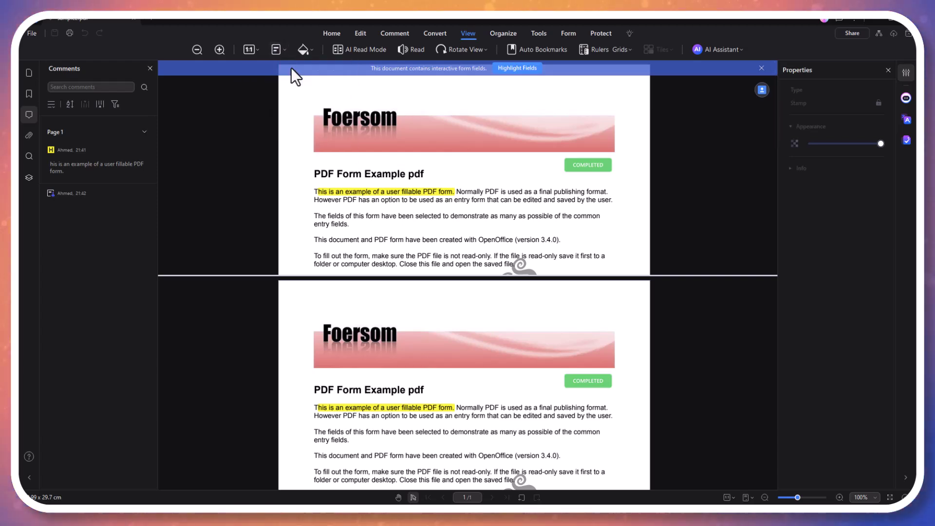
left_click(275, 54)
In the Organize tools, open and cancel the Extract and Split Page setups
left_click(502, 33)
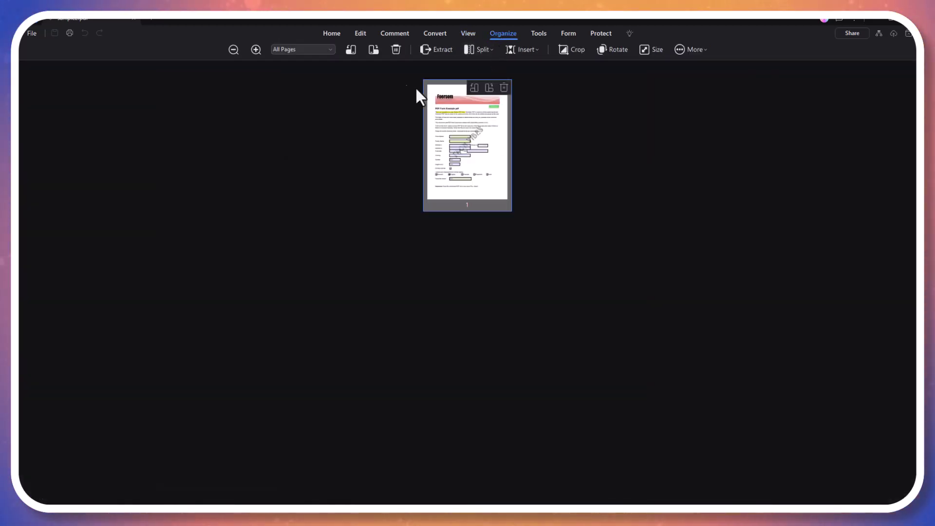
left_click(441, 48)
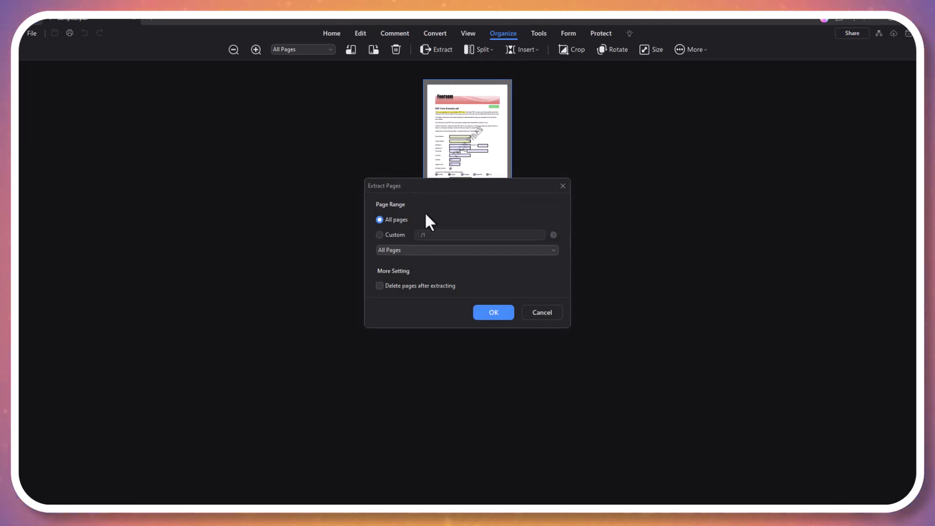
left_click(549, 312)
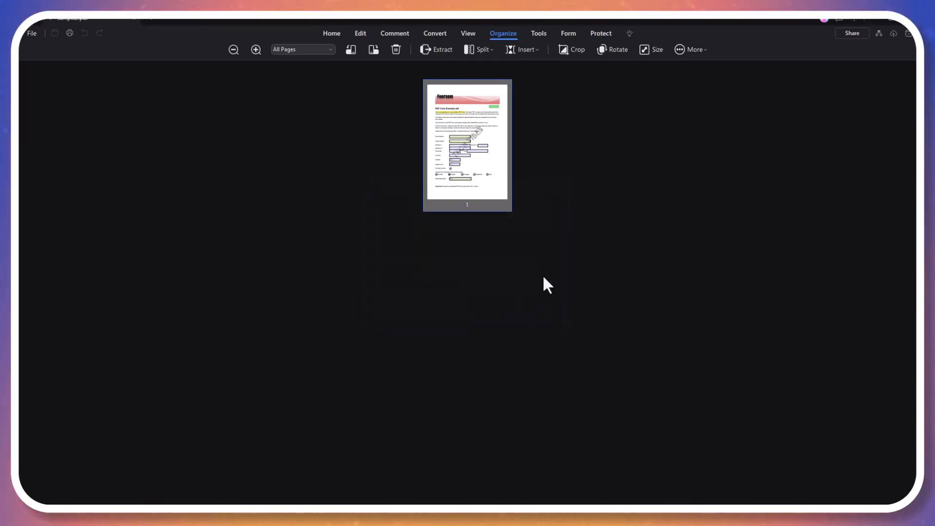
left_click(492, 50)
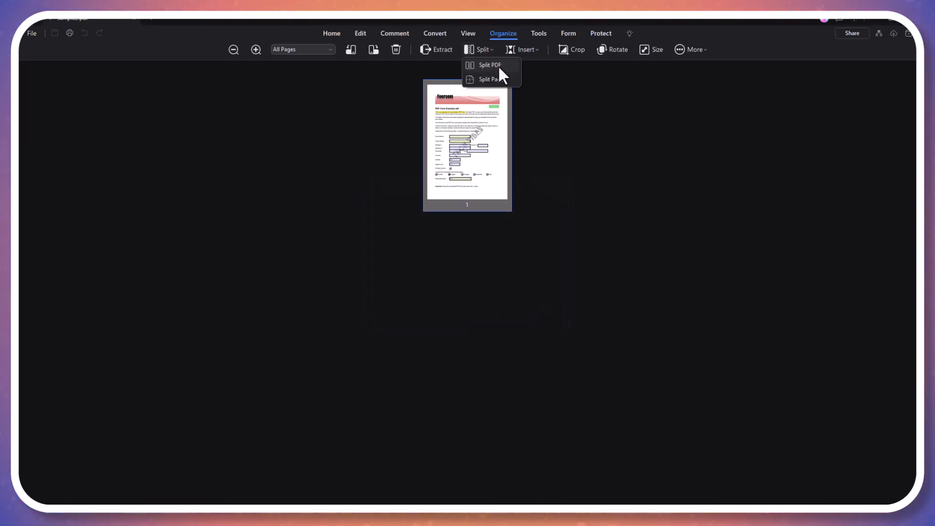
left_click(496, 81)
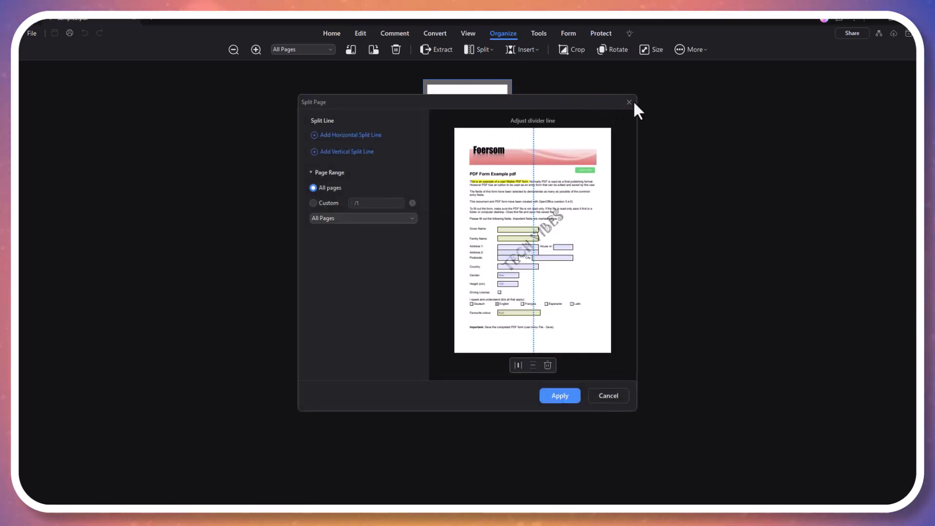
left_click(630, 101)
Crop the page's top and right margins to 19.76 x 28.75 cm and save sample2.pdf
left_click(581, 48)
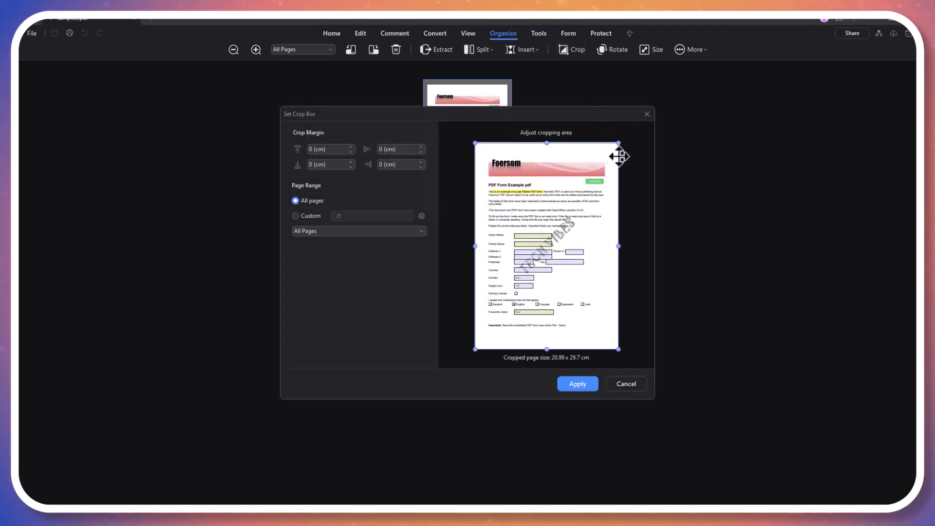
left_click_drag(617, 144, 609, 149)
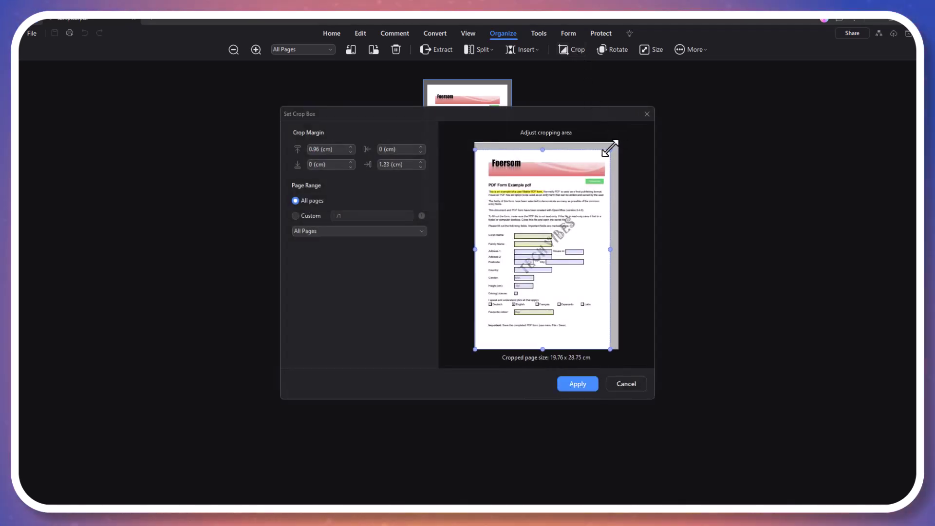
left_click(581, 381)
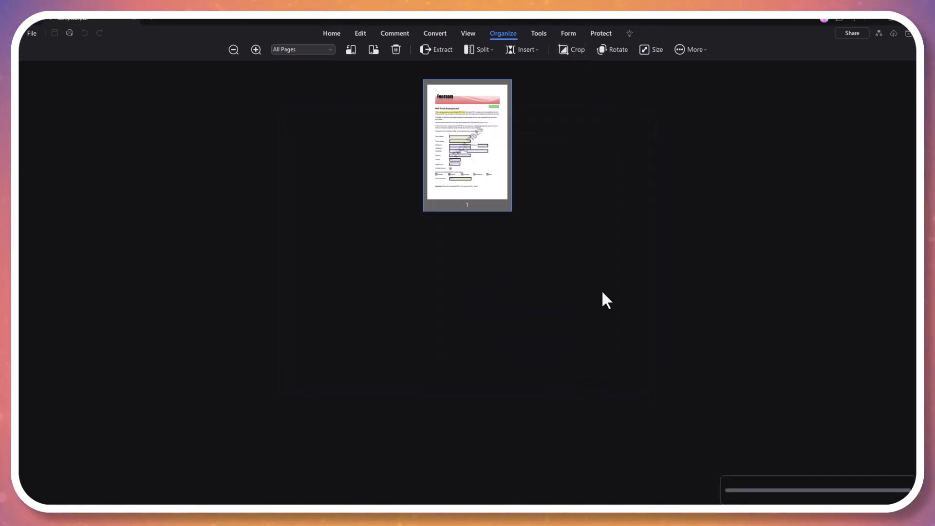
left_click(619, 50)
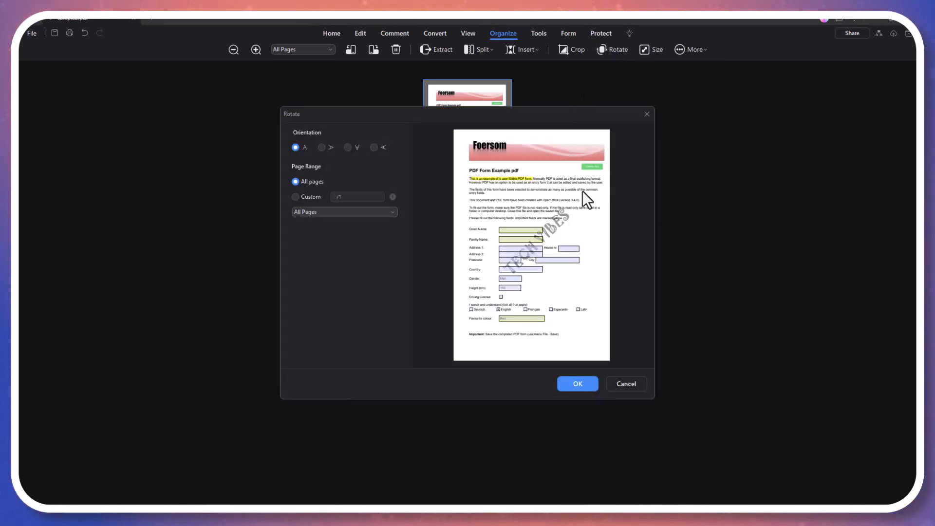
left_click(647, 114)
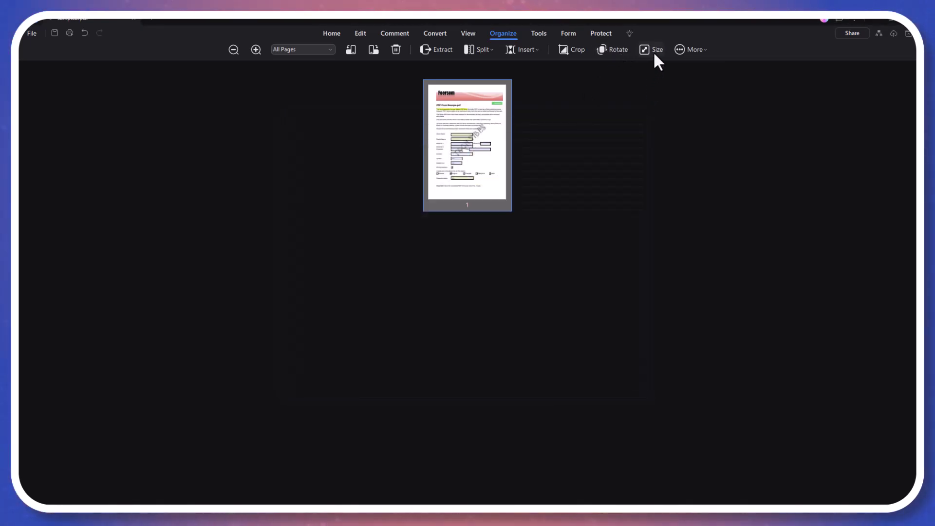
left_click(653, 50)
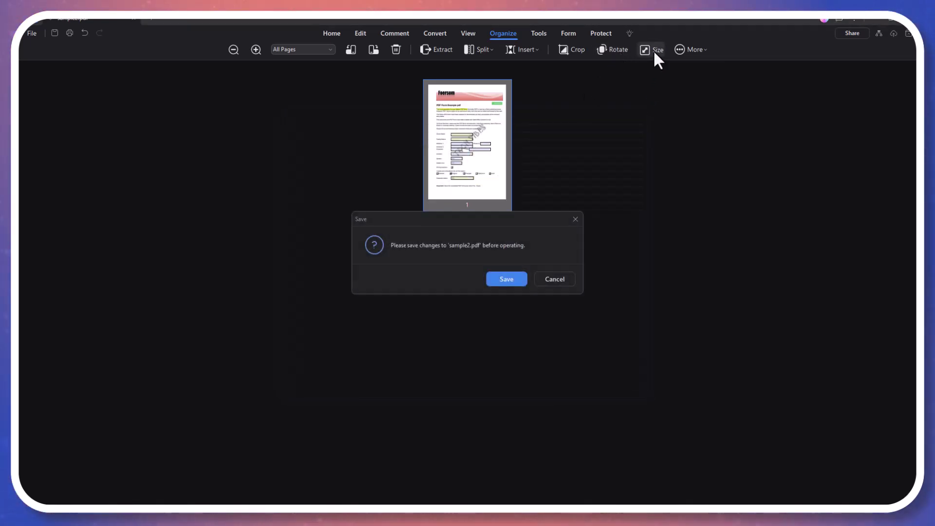
left_click(510, 283)
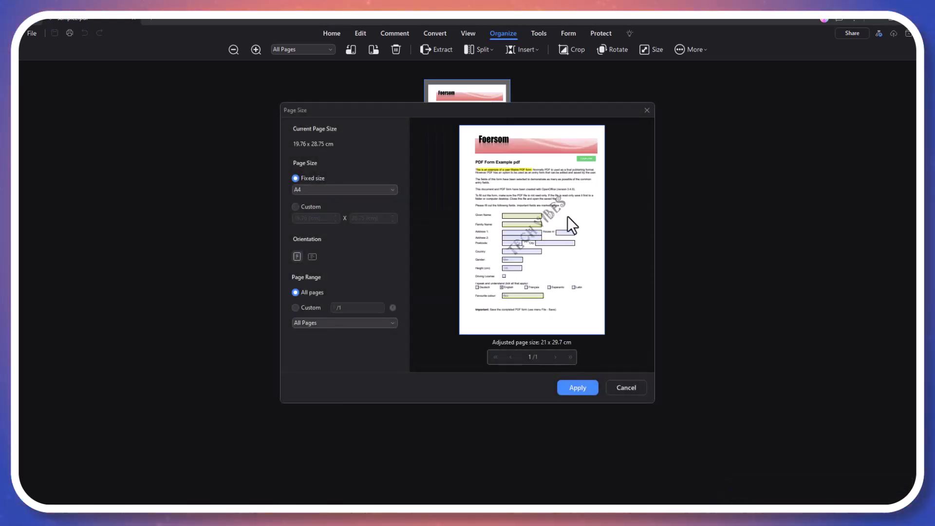
left_click(647, 110)
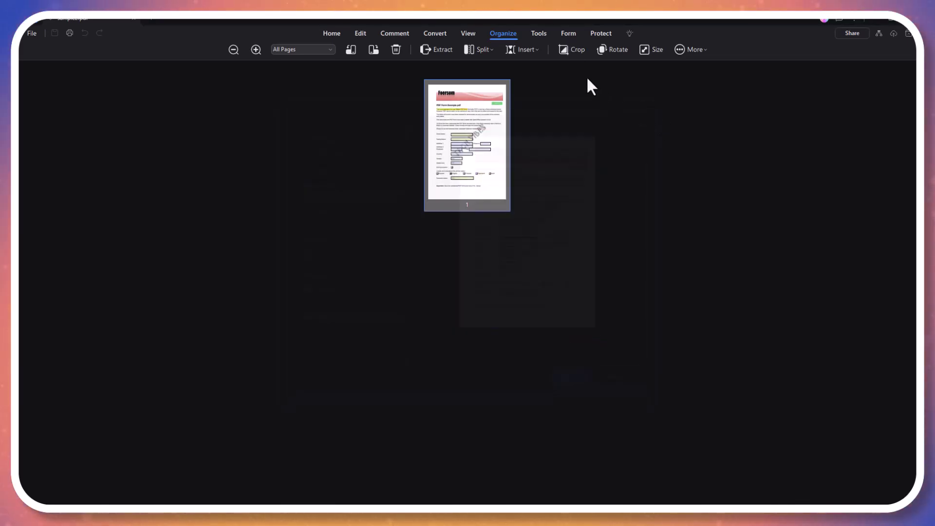
Review the Encrypt dialog's Open and Permission Password options, then close without setting a password
left_click(564, 32)
left_click(599, 33)
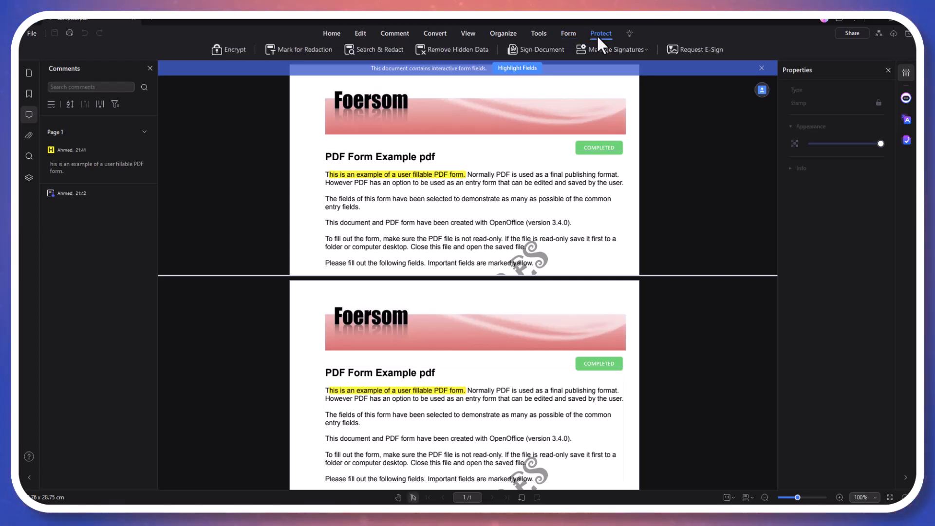
scroll(476, 69, "down", 3)
left_click(228, 49)
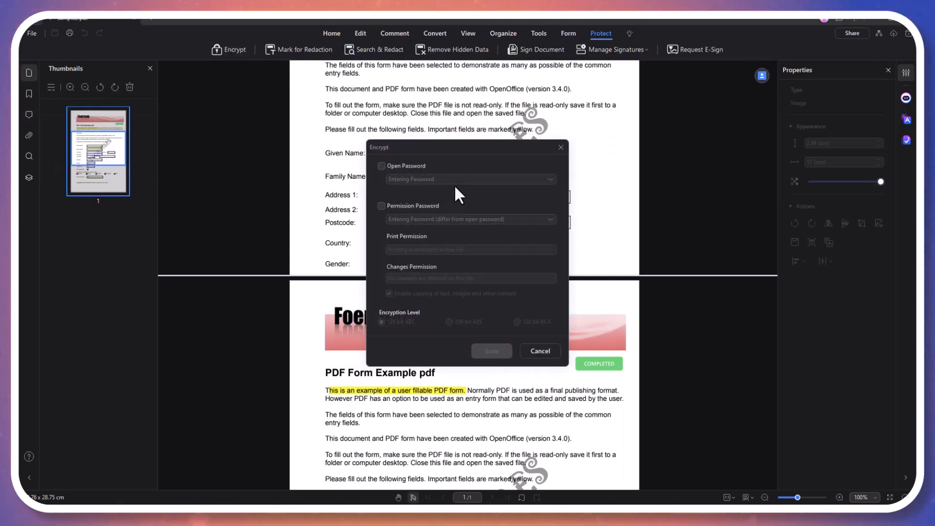
left_click(382, 165)
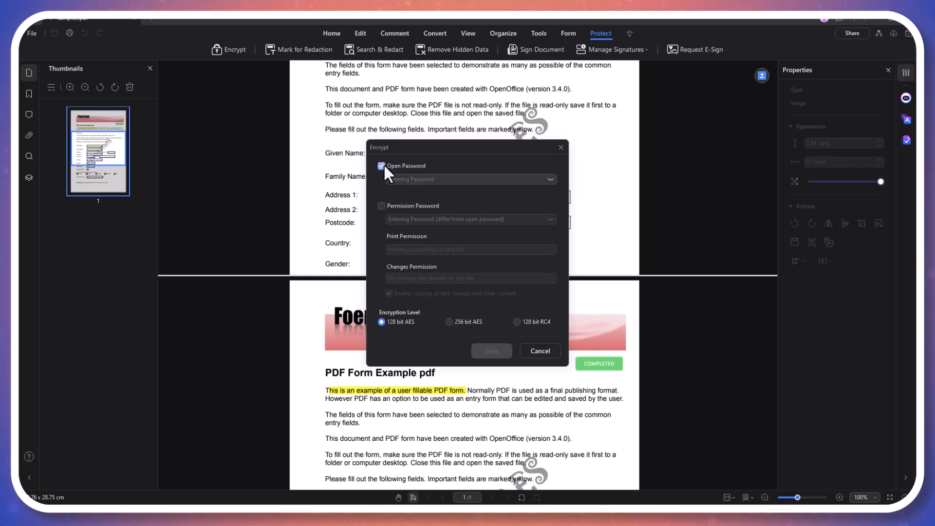
left_click(382, 205)
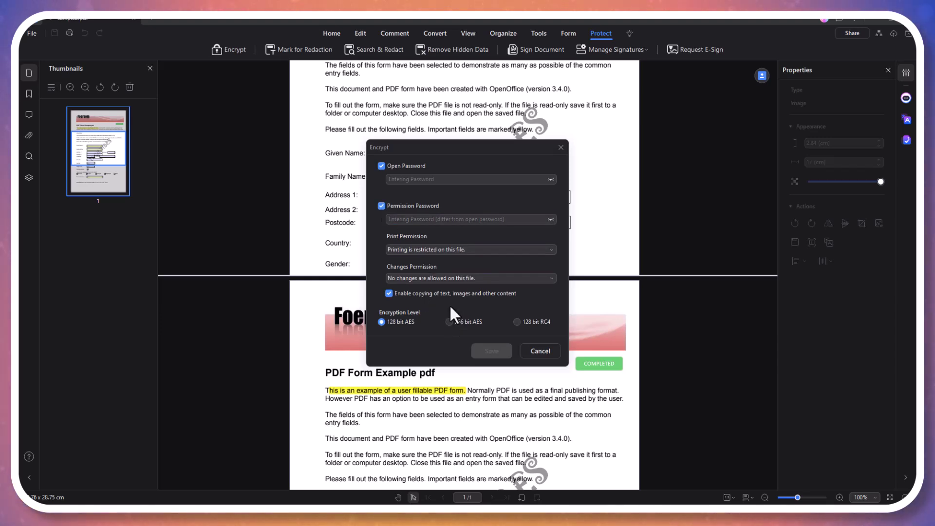
left_click(507, 258)
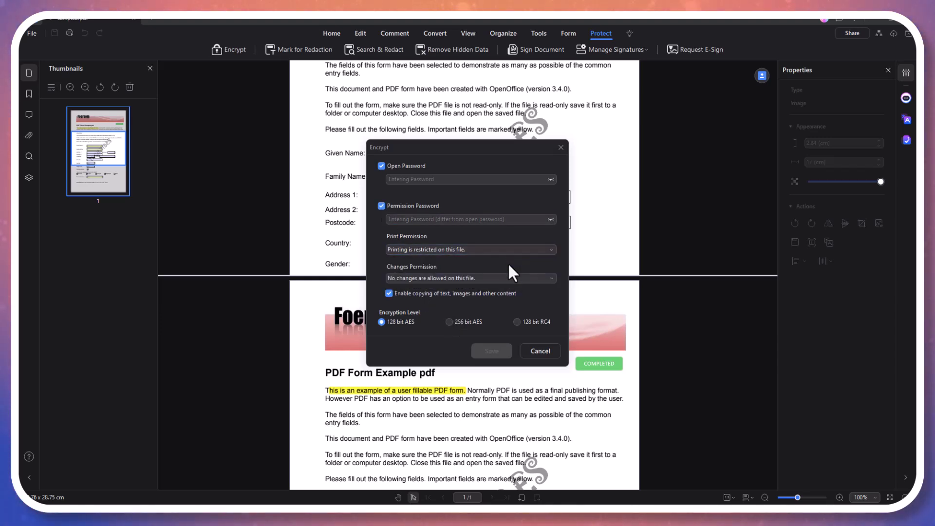
left_click(504, 278)
left_click(561, 147)
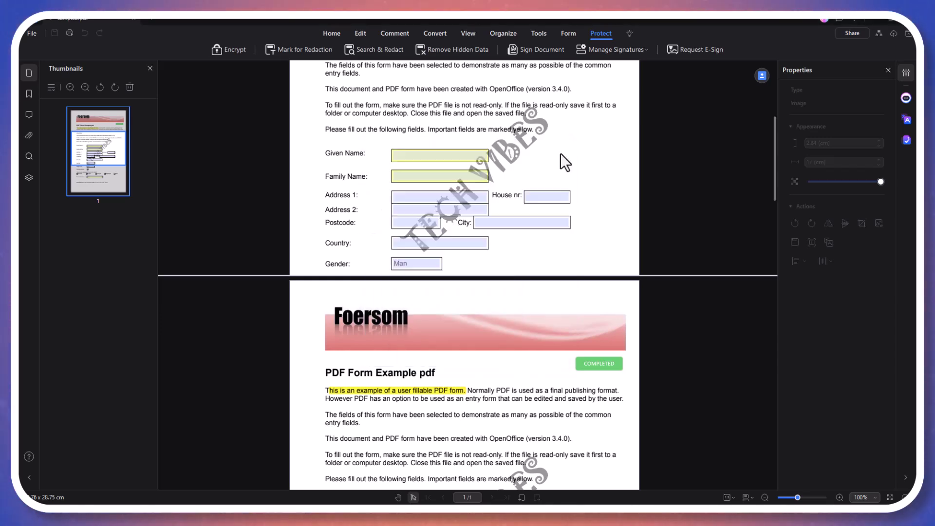
Send sample2.pdf for e-signature to the recipient's e-mail with a bottom-right Signature/Initial field
left_click(711, 51)
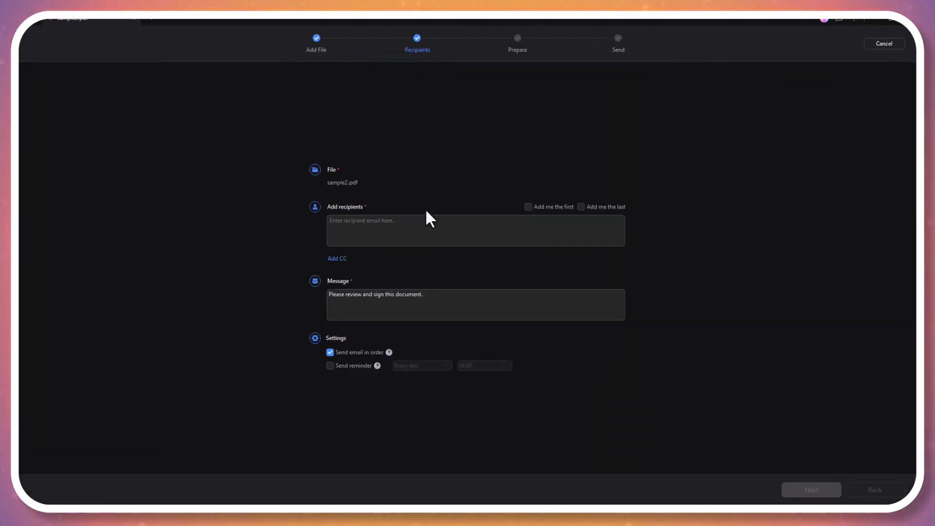
left_click(423, 223)
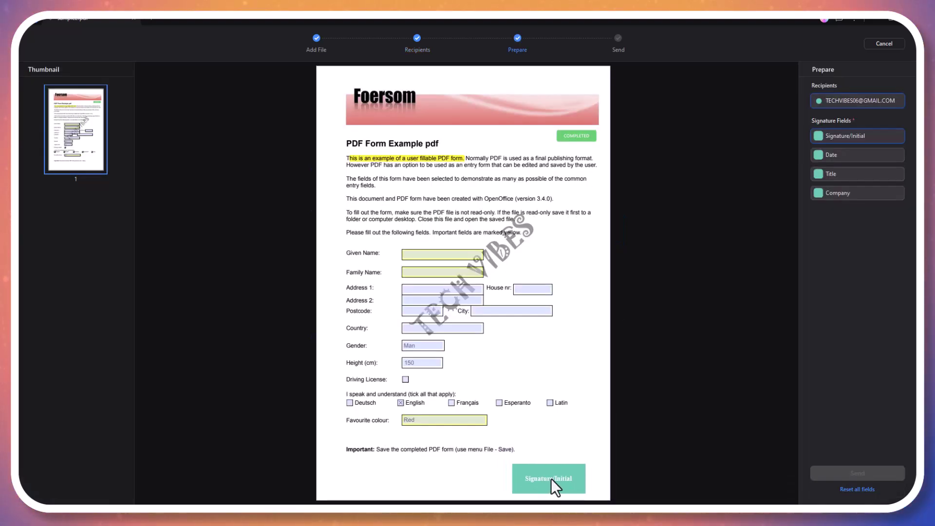
left_click_drag(550, 478, 550, 473)
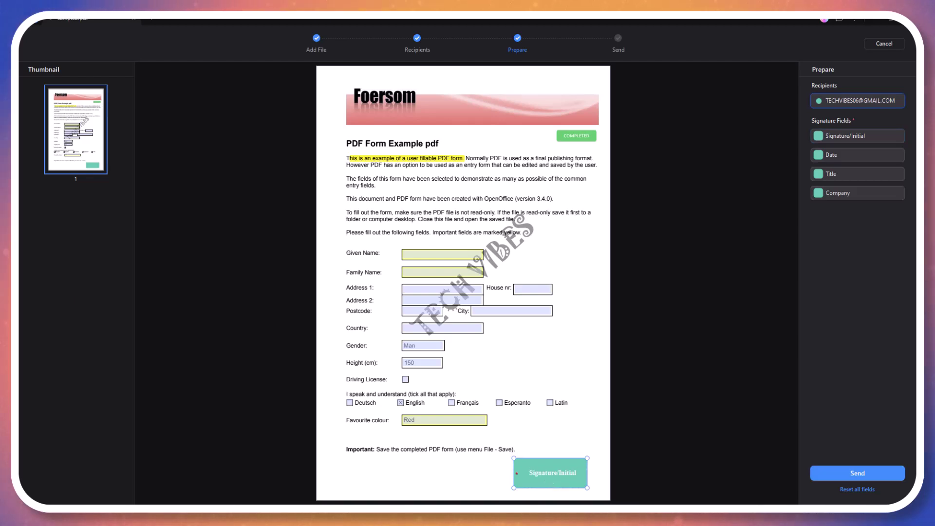
left_click(875, 472)
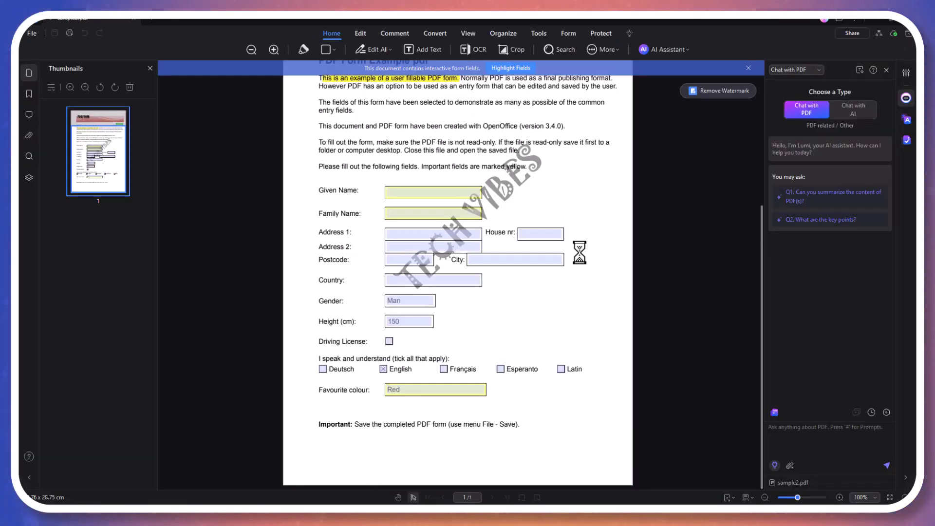
Select the form's introductory paragraphs, get an AI summary, then close the summary panel
left_click(682, 47)
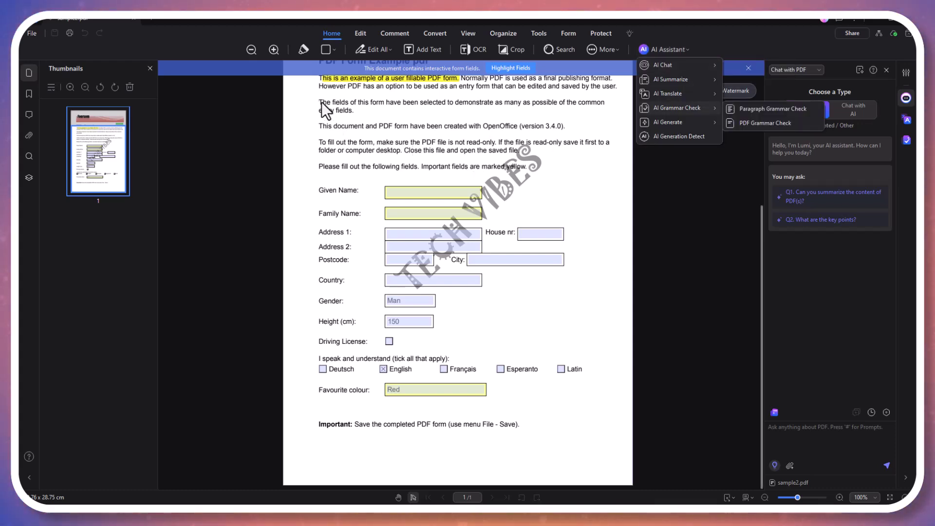
left_click_drag(314, 100, 577, 131)
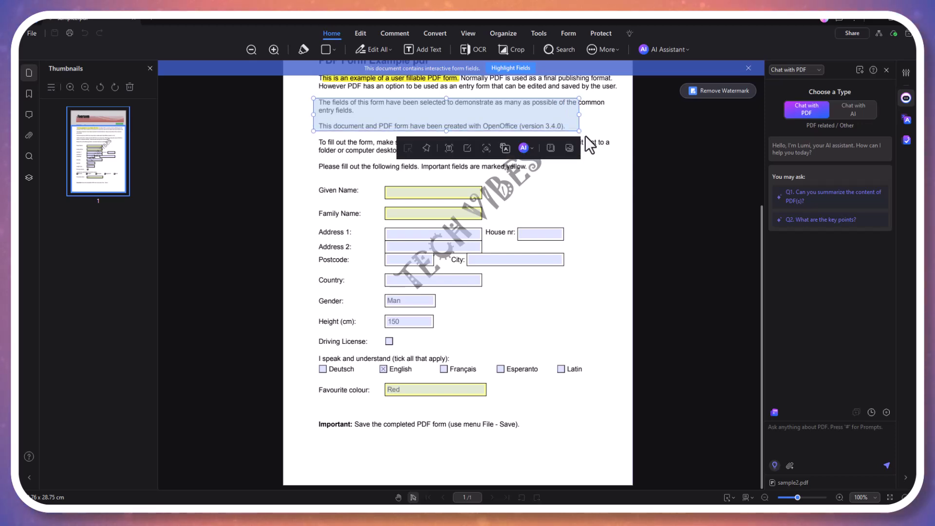
left_click(532, 149)
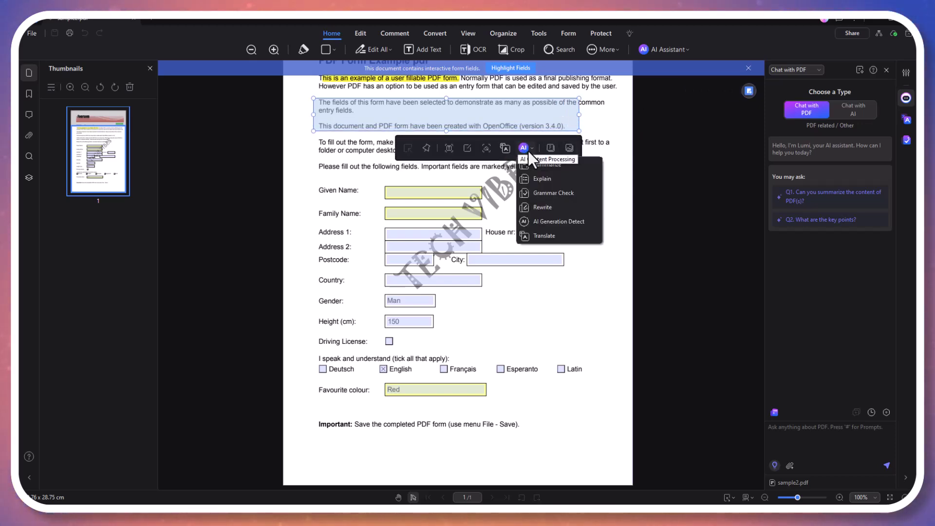
left_click(539, 166)
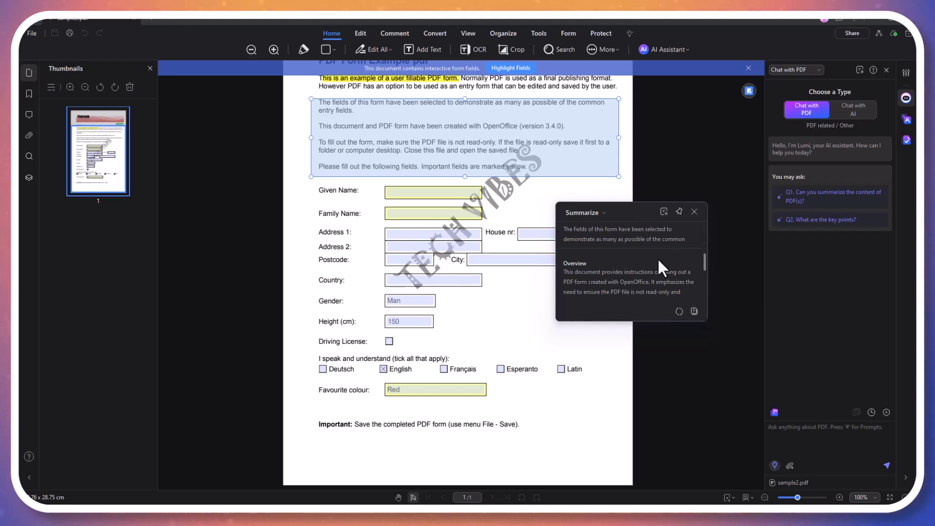
left_click(694, 211)
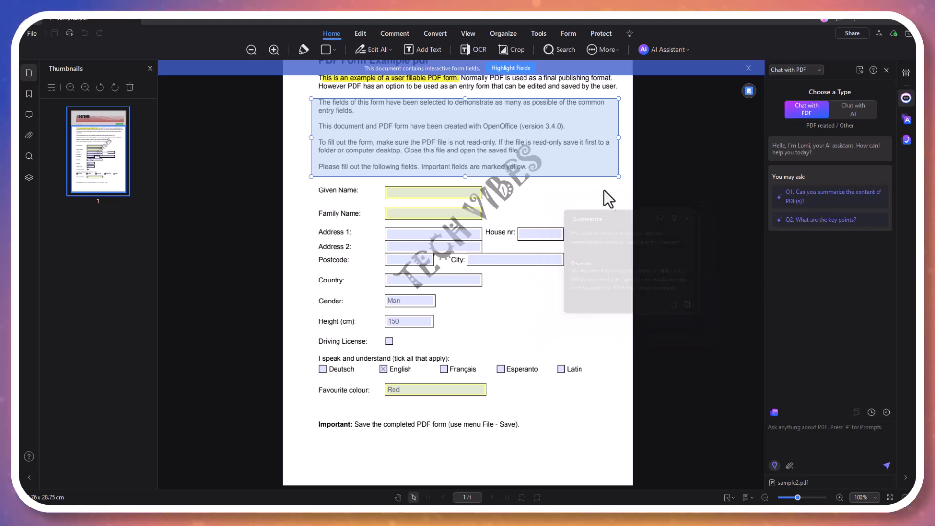
Have the AI explain the selected intro paragraphs, then close the explanation
right_click(532, 140)
key("Escape")
left_click(568, 179)
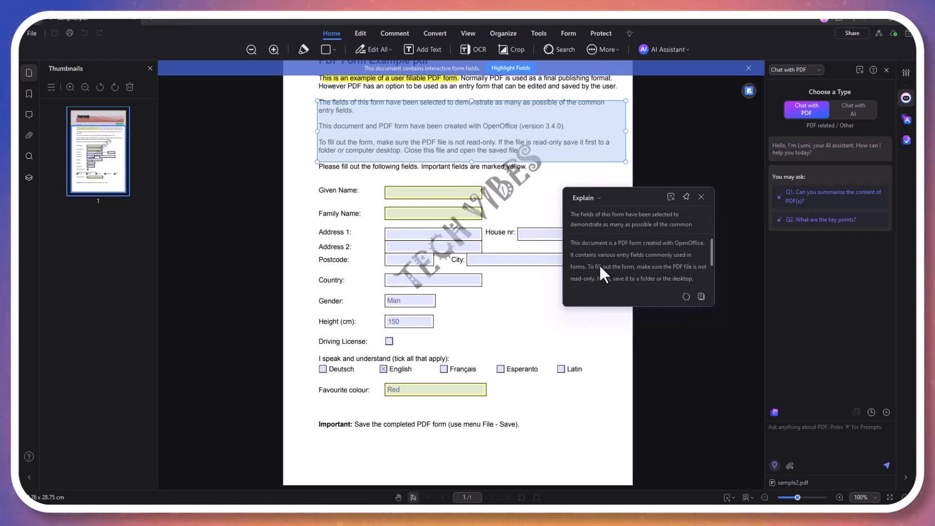
key("Escape")
Run an AI grammar check on the intro paragraphs and review the corrected text
left_click(561, 176)
left_click(582, 220)
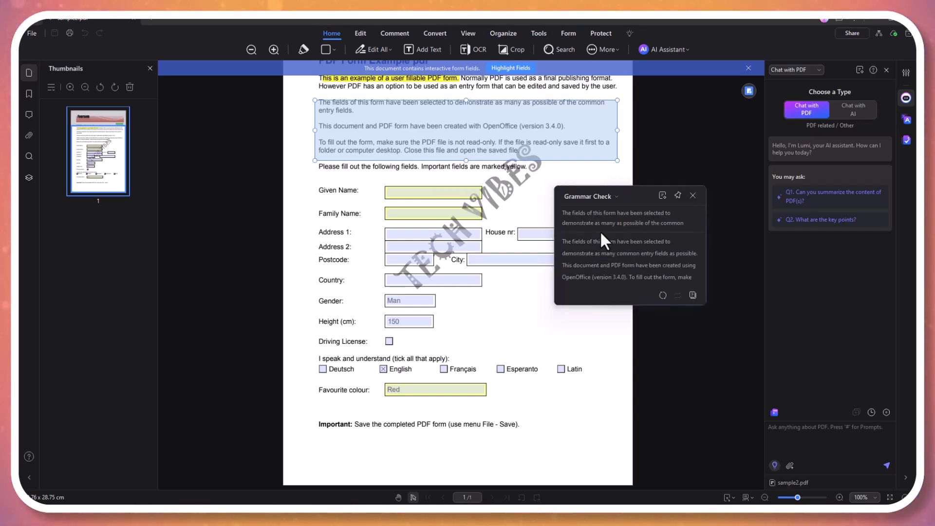
scroll(619, 249, "down", 2)
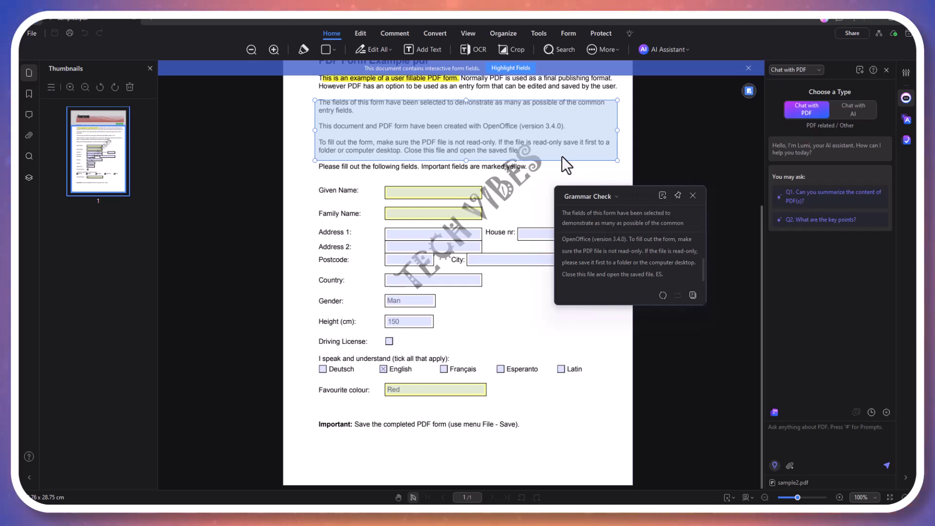
right_click(494, 125)
left_click(587, 144)
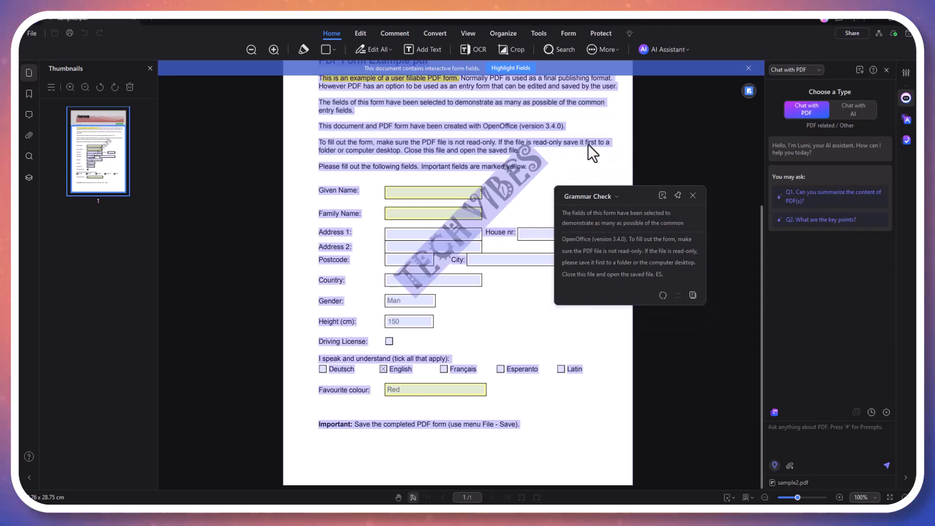
left_click(693, 195)
left_click(543, 192)
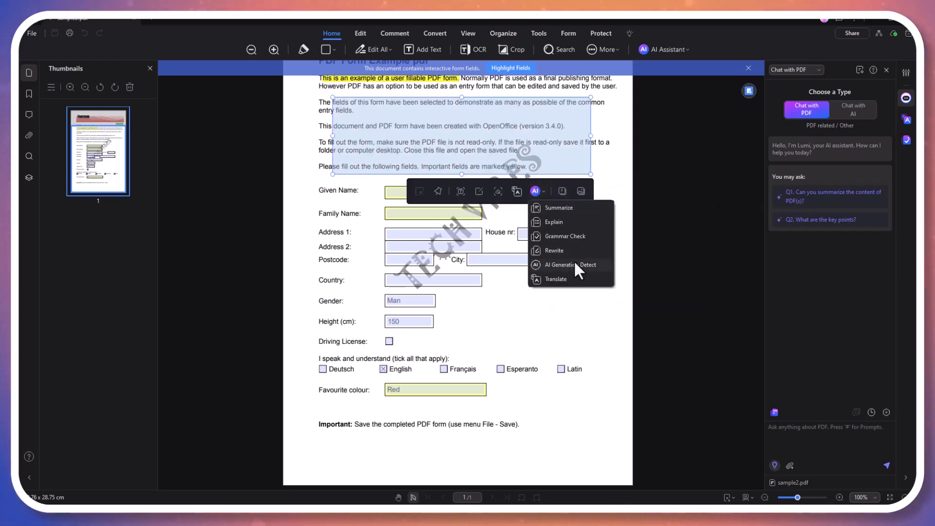
Translate the intro paragraphs into Danish with AI, then close the translation panel
left_click(555, 278)
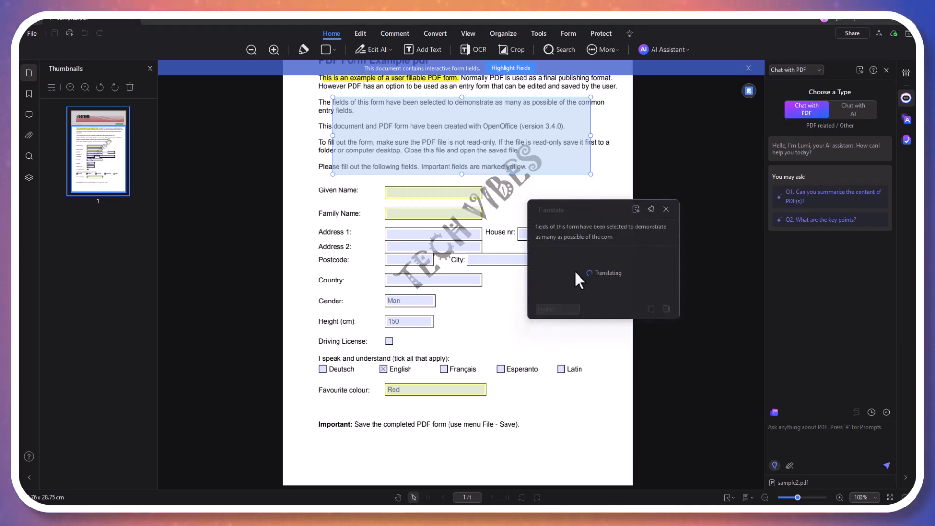
left_click(571, 308)
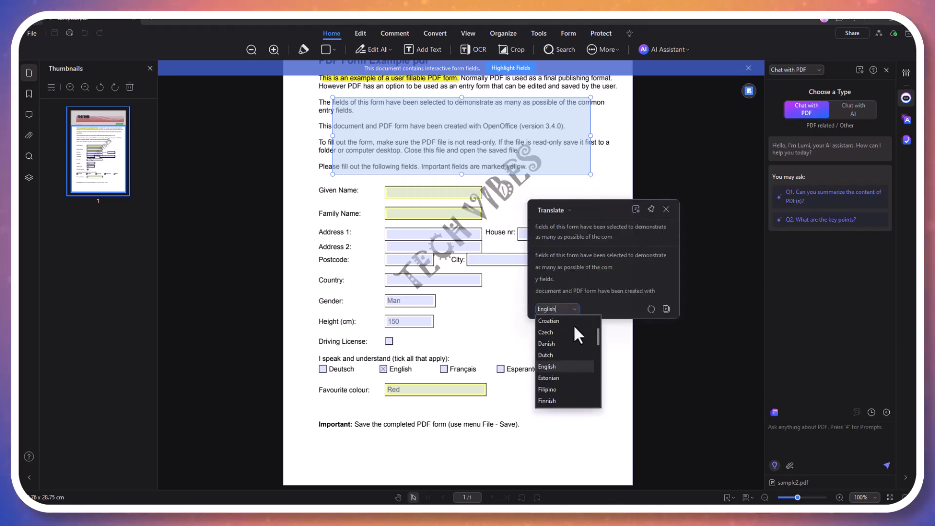
left_click(568, 343)
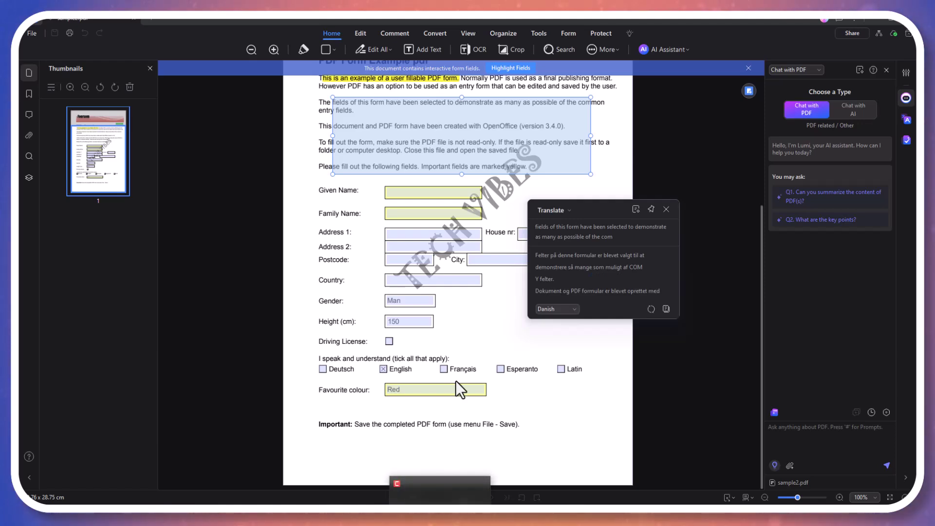
scroll(577, 267, "up", 2)
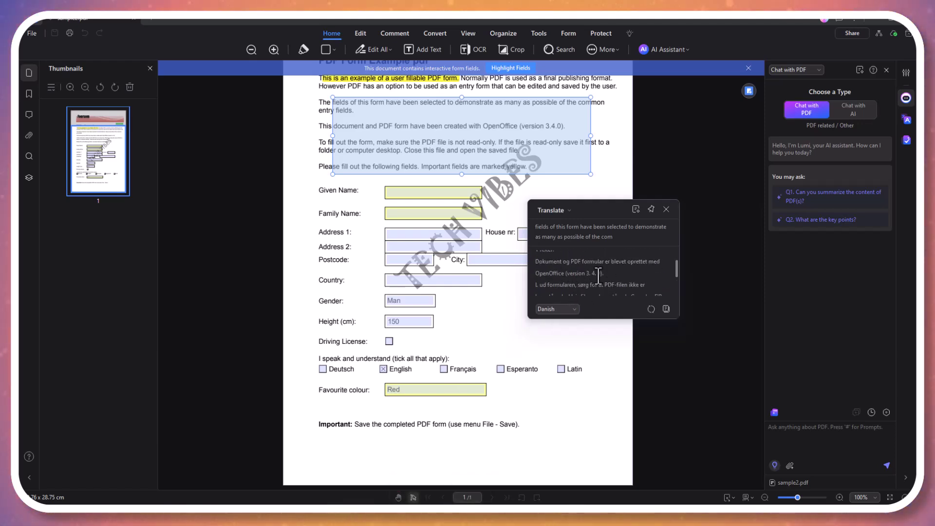
left_click(666, 210)
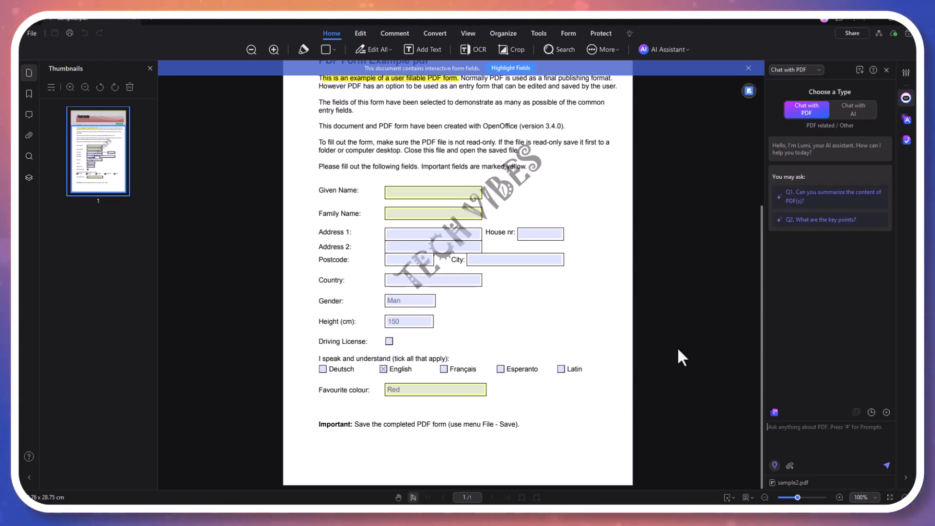
Upload the 800KB PDF from Downloads into the AI chat alongside sample2.pdf
left_click(816, 444)
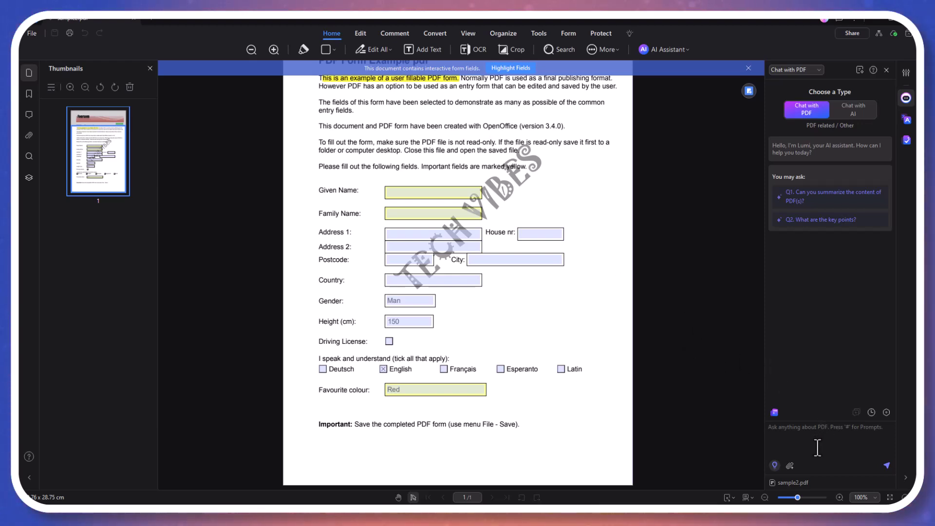
left_click(789, 466)
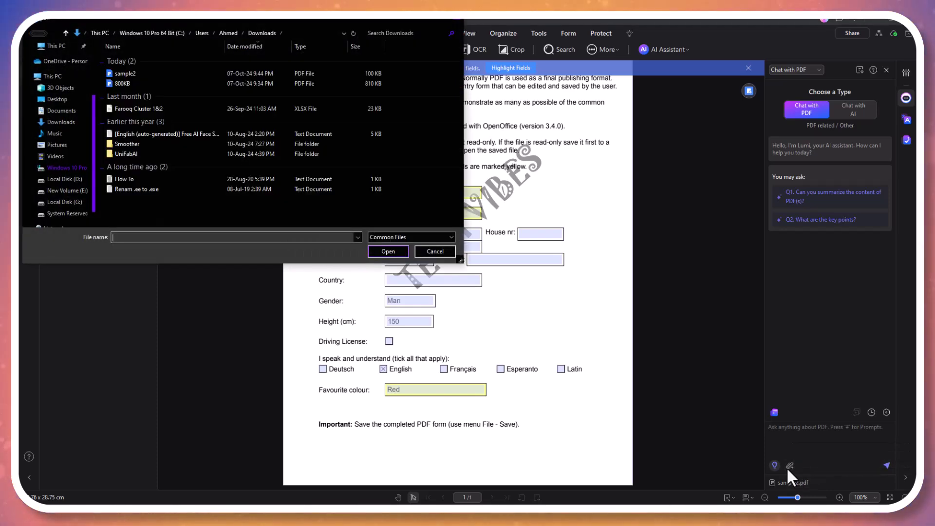
left_click(116, 62)
left_click(114, 83)
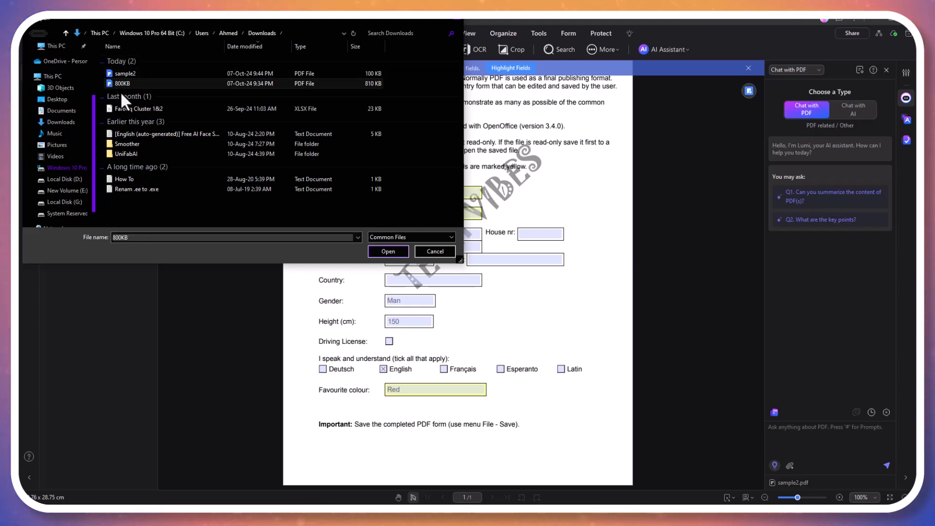
left_click(376, 253)
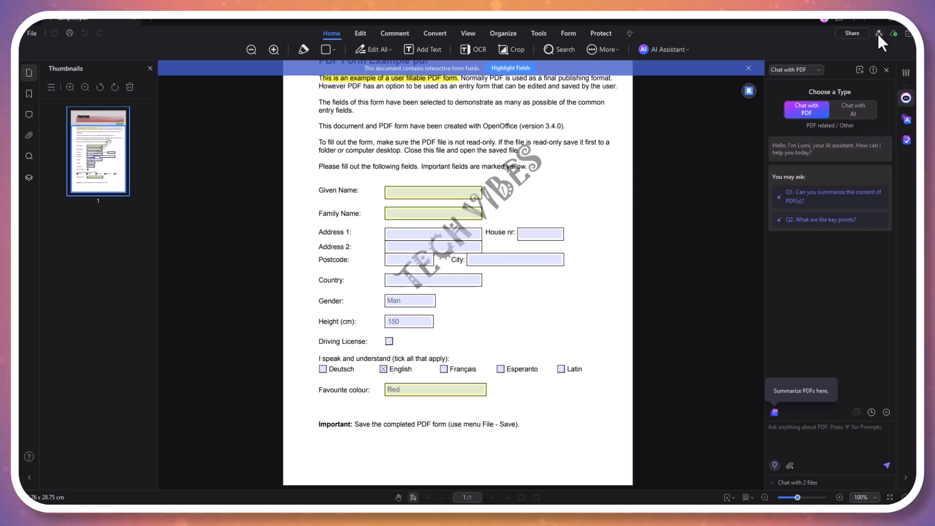
left_click(864, 32)
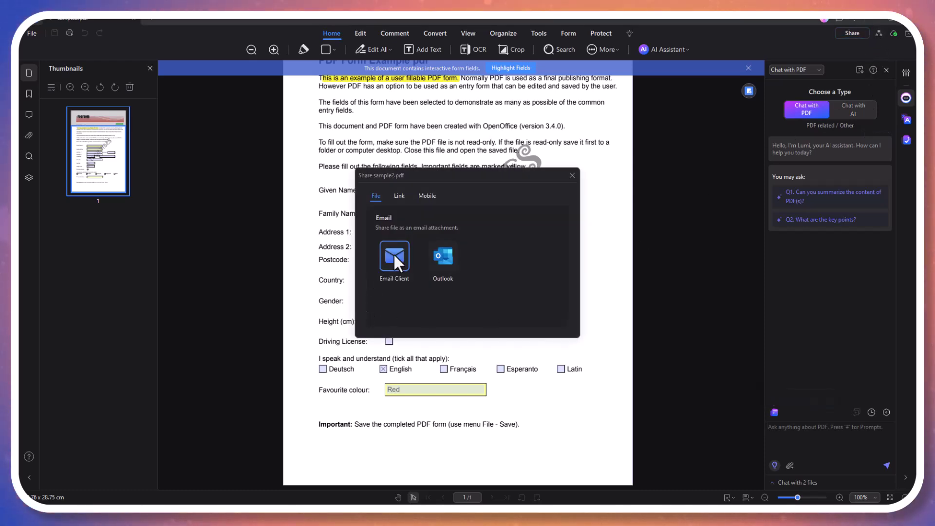
left_click(430, 194)
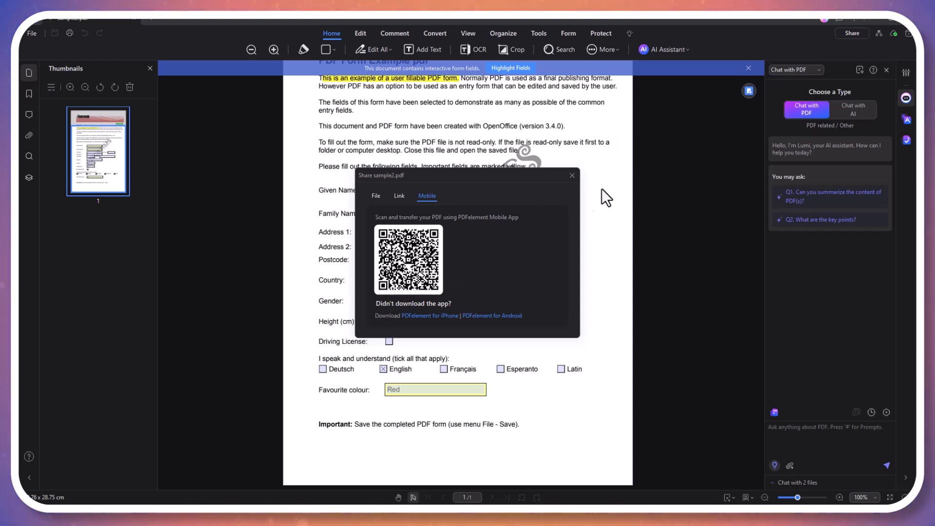
left_click(571, 177)
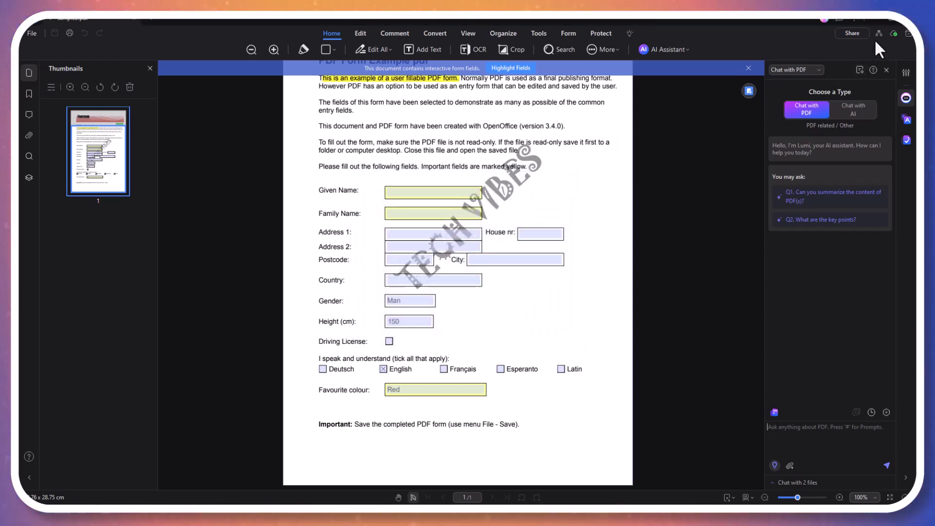
mouse_move(878, 36)
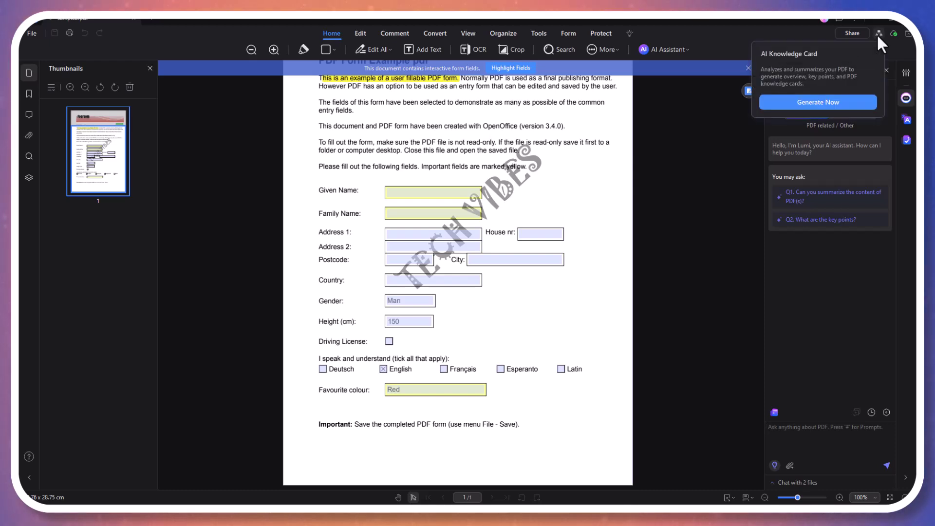
left_click(843, 105)
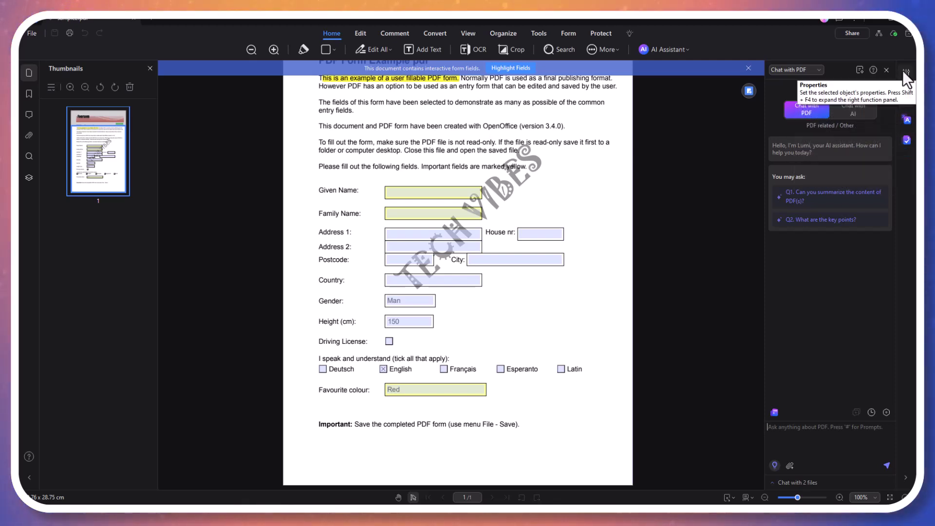
mouse_move(749, 96)
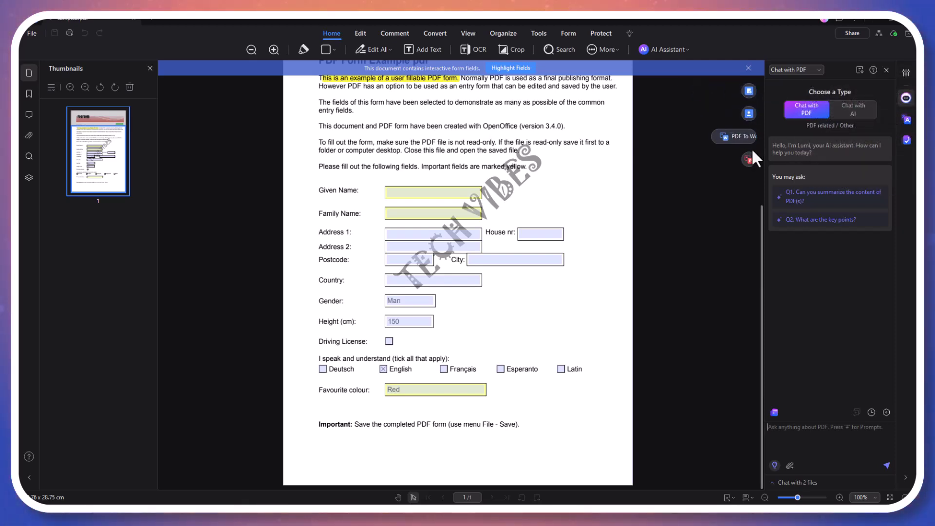